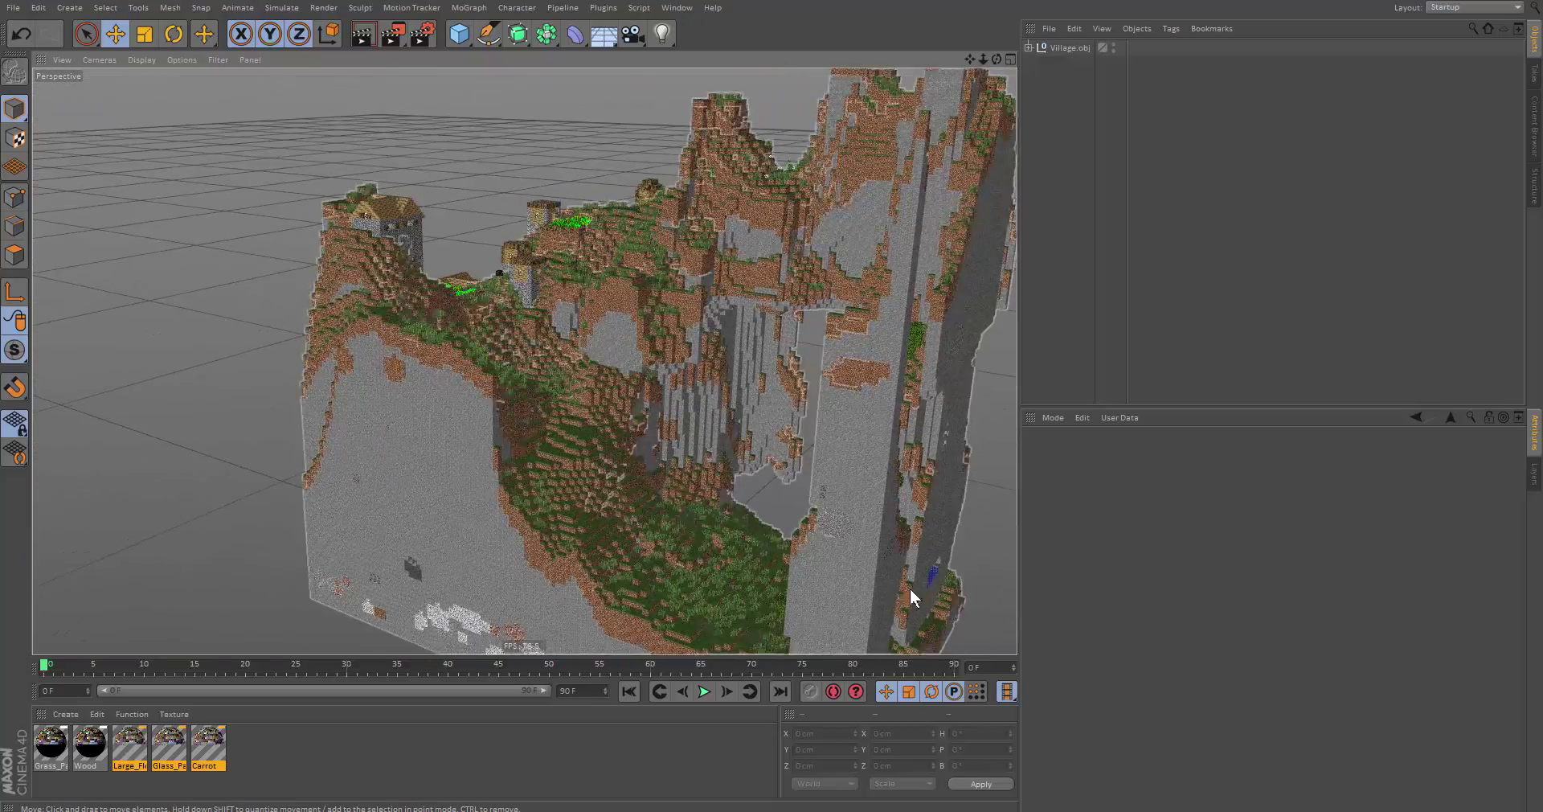
Step: Select the Leaves and Wood objects of the lone tree standing on the narrow rock ledge
alt+drag(910, 588, 667, 452)
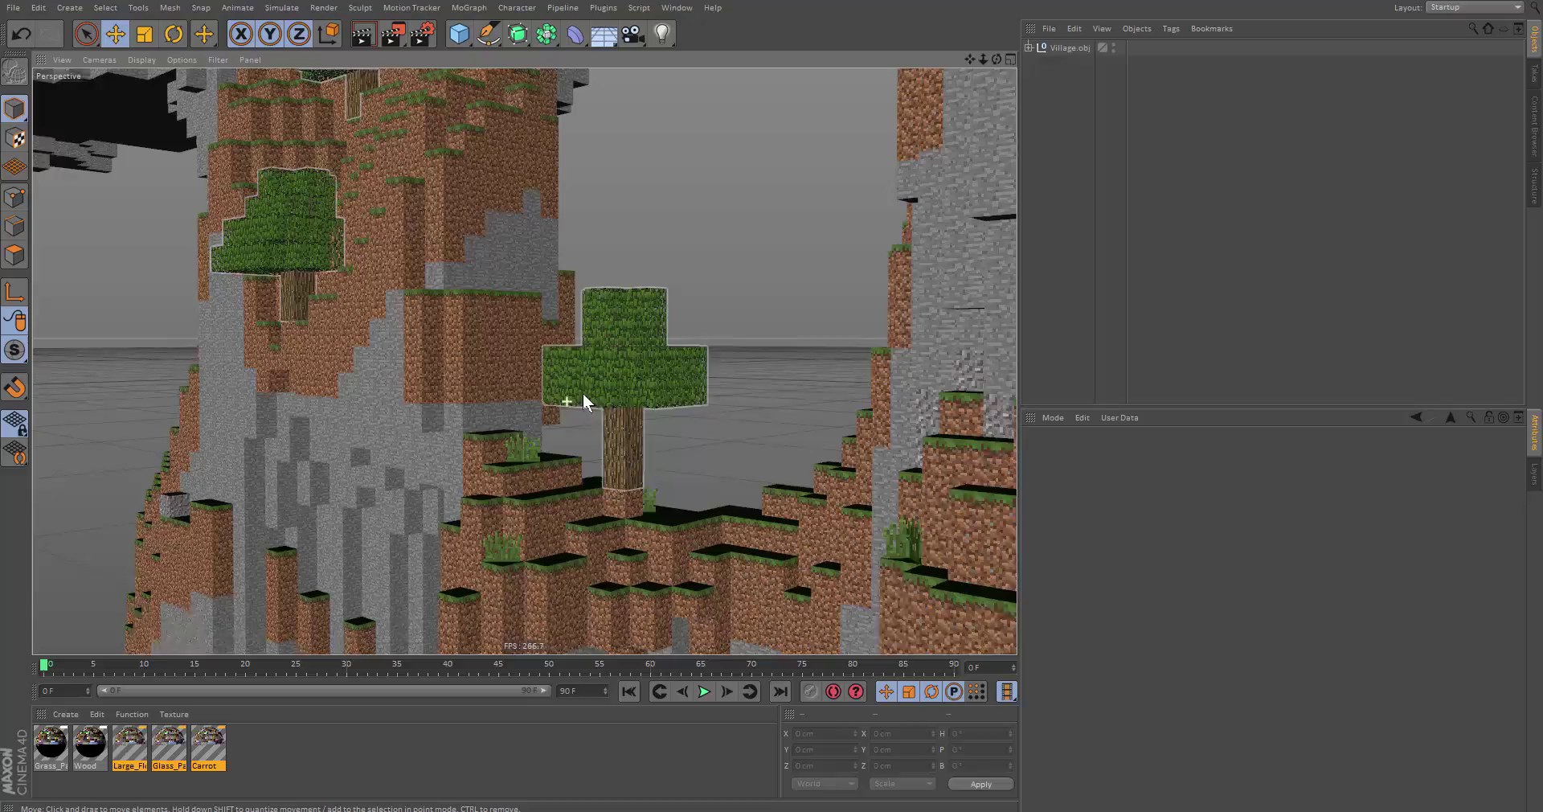
alt+drag(582, 393, 597, 400)
alt+drag(736, 403, 553, 362)
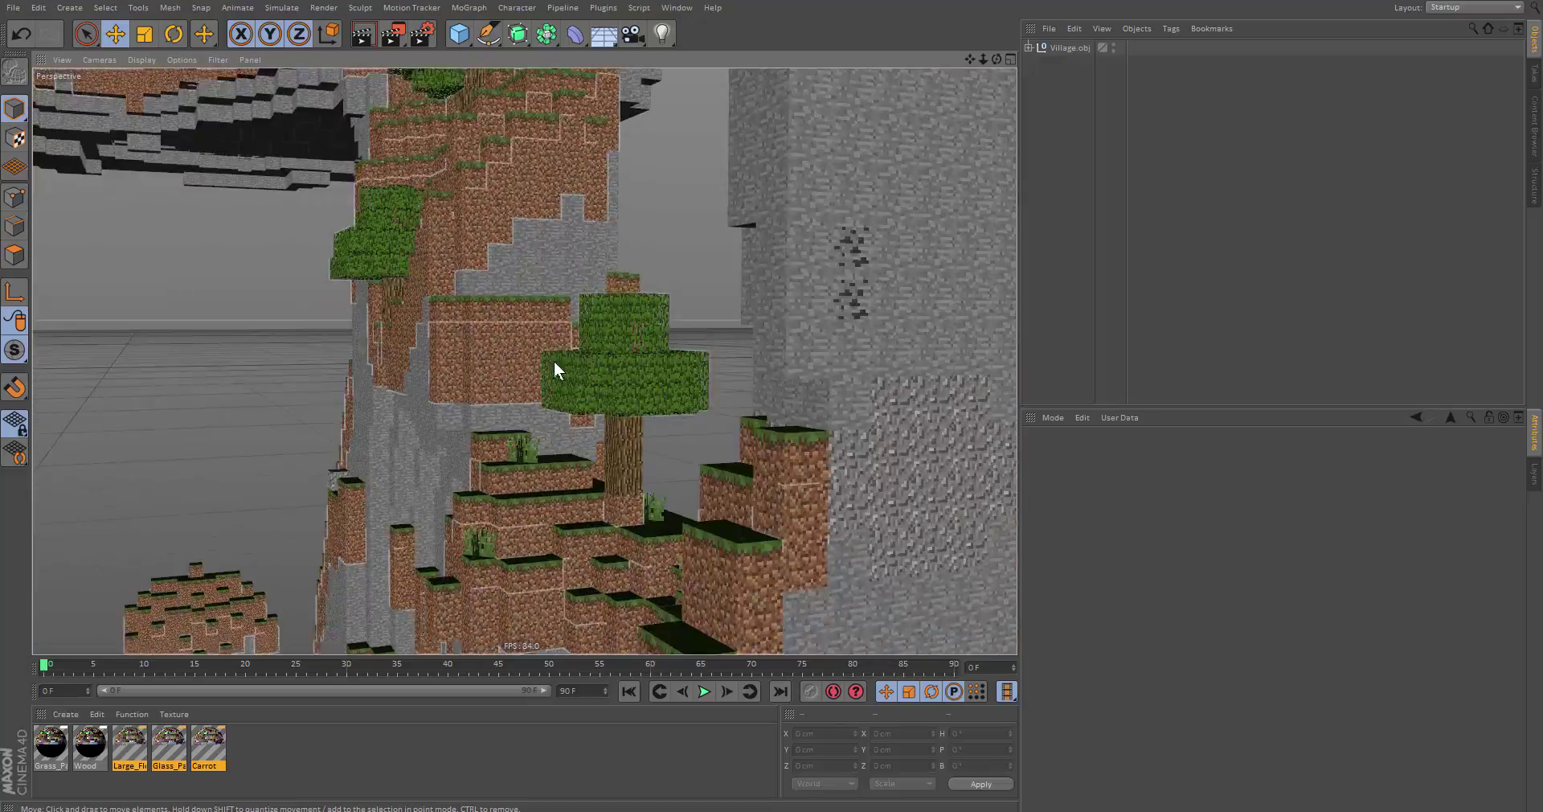
scroll(553, 362, down, 10)
alt+middle_drag(553, 362, 795, 417)
alt+drag(794, 417, 667, 402)
scroll(668, 406, up, 10)
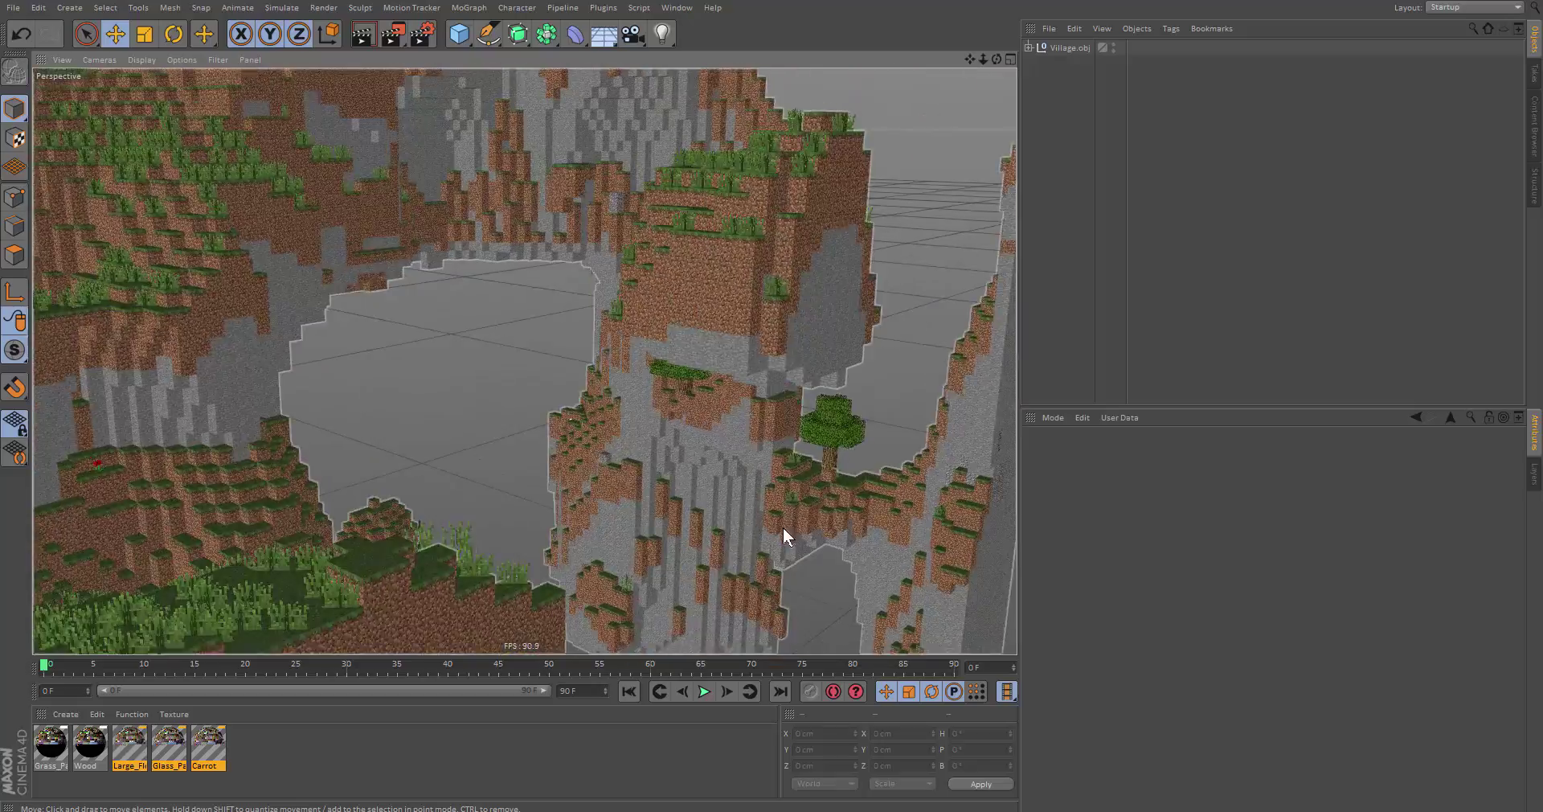
alt+drag(783, 527, 817, 275)
alt+drag(699, 334, 662, 363)
click(624, 335)
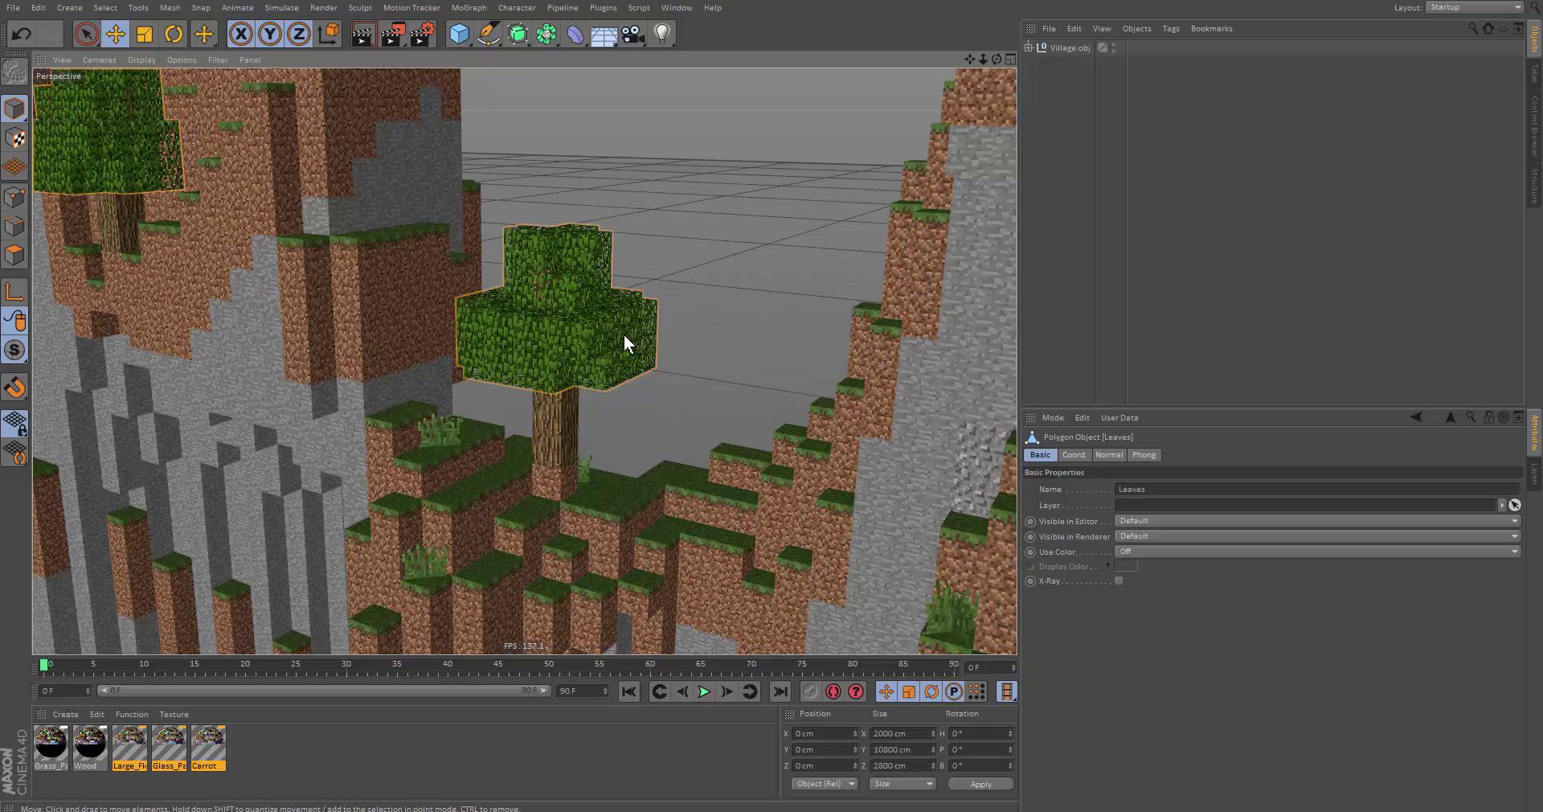
shift+click(562, 434)
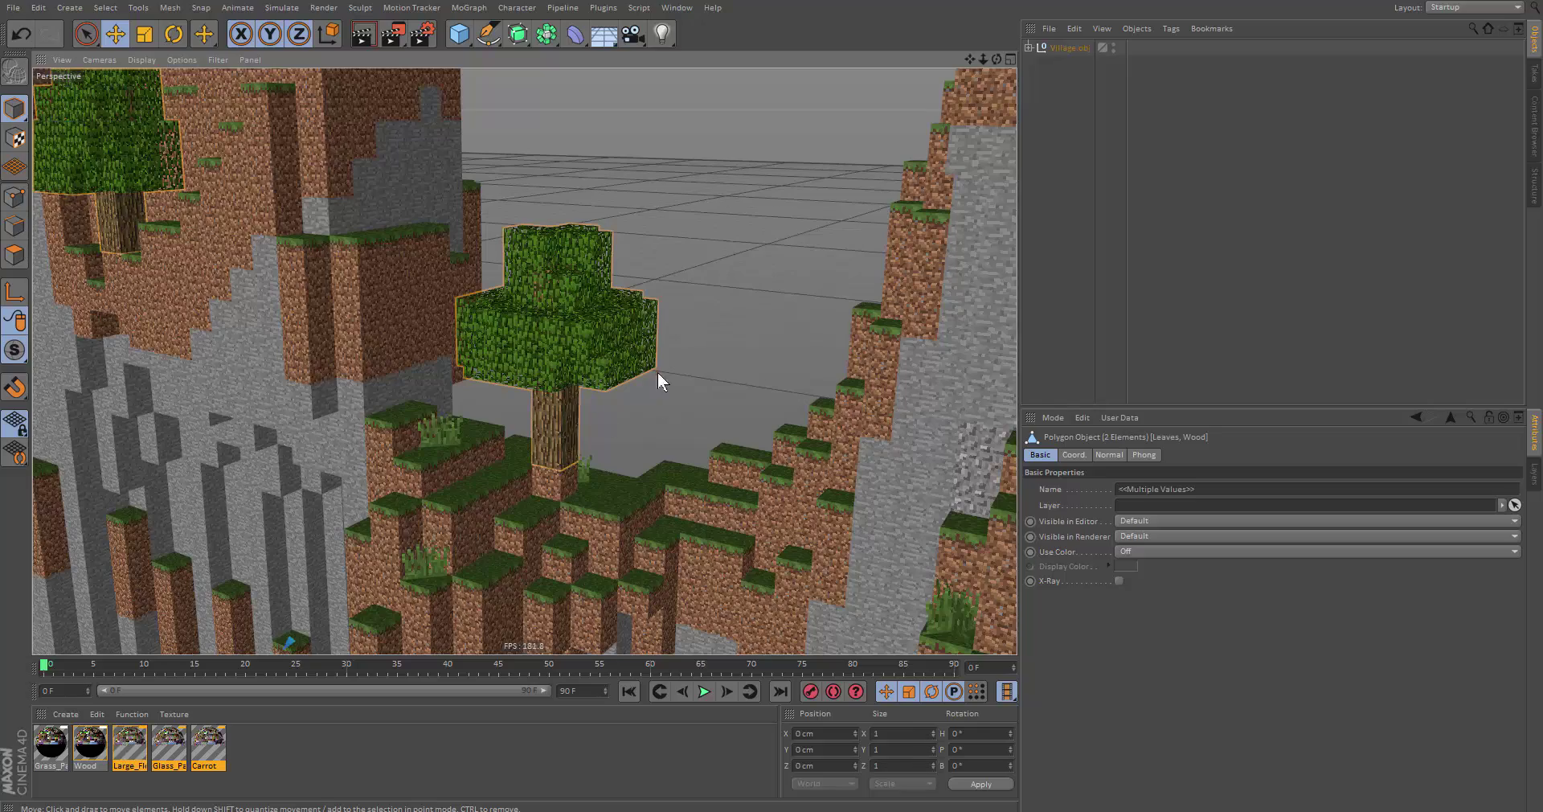
Step: Switch to polygon mode and set up Live Selection with Only Select Visible Elements turned off
alt+drag(658, 373, 605, 324)
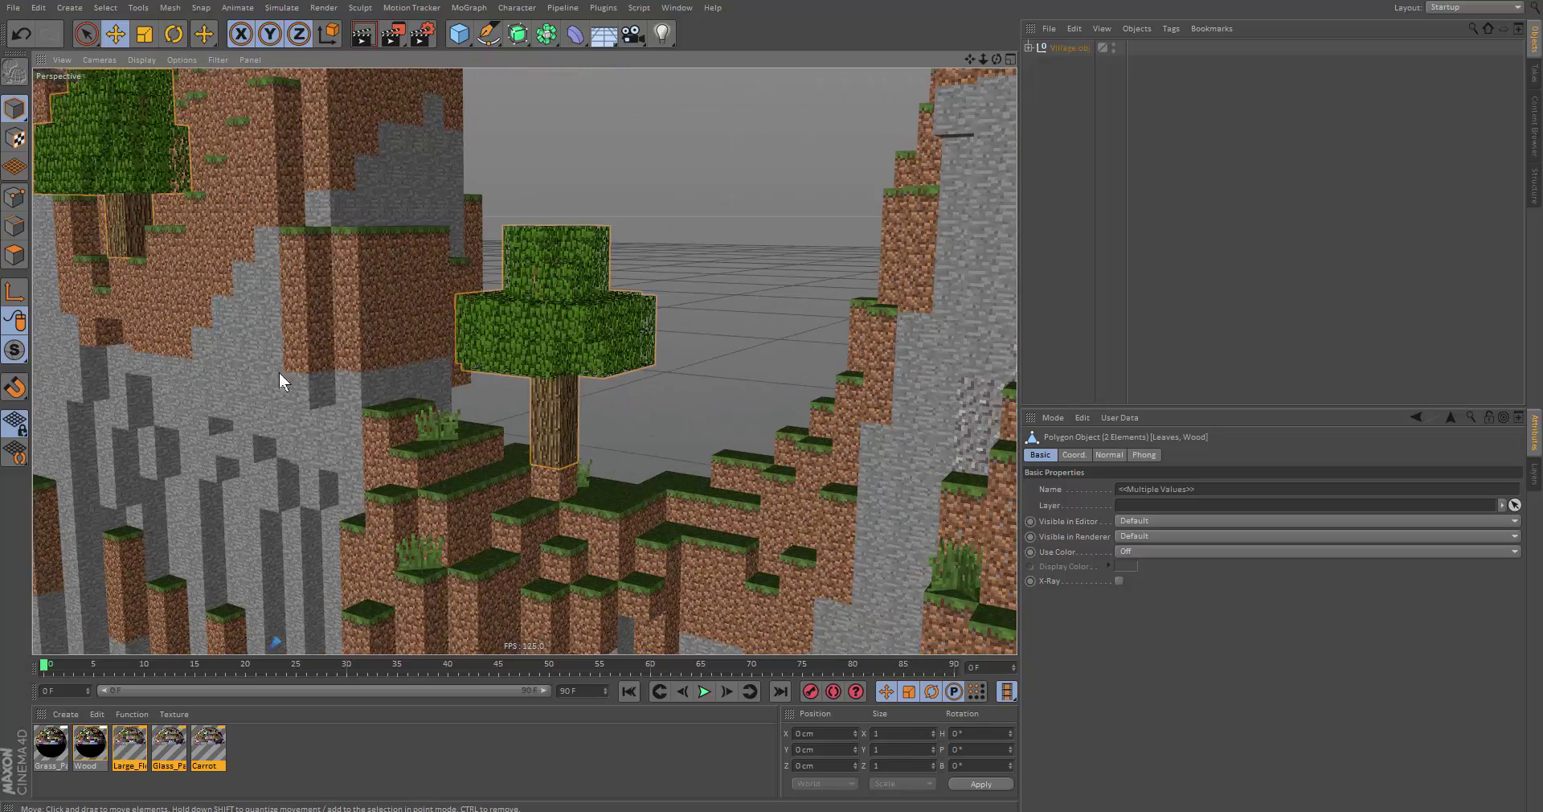
click(16, 256)
click(86, 34)
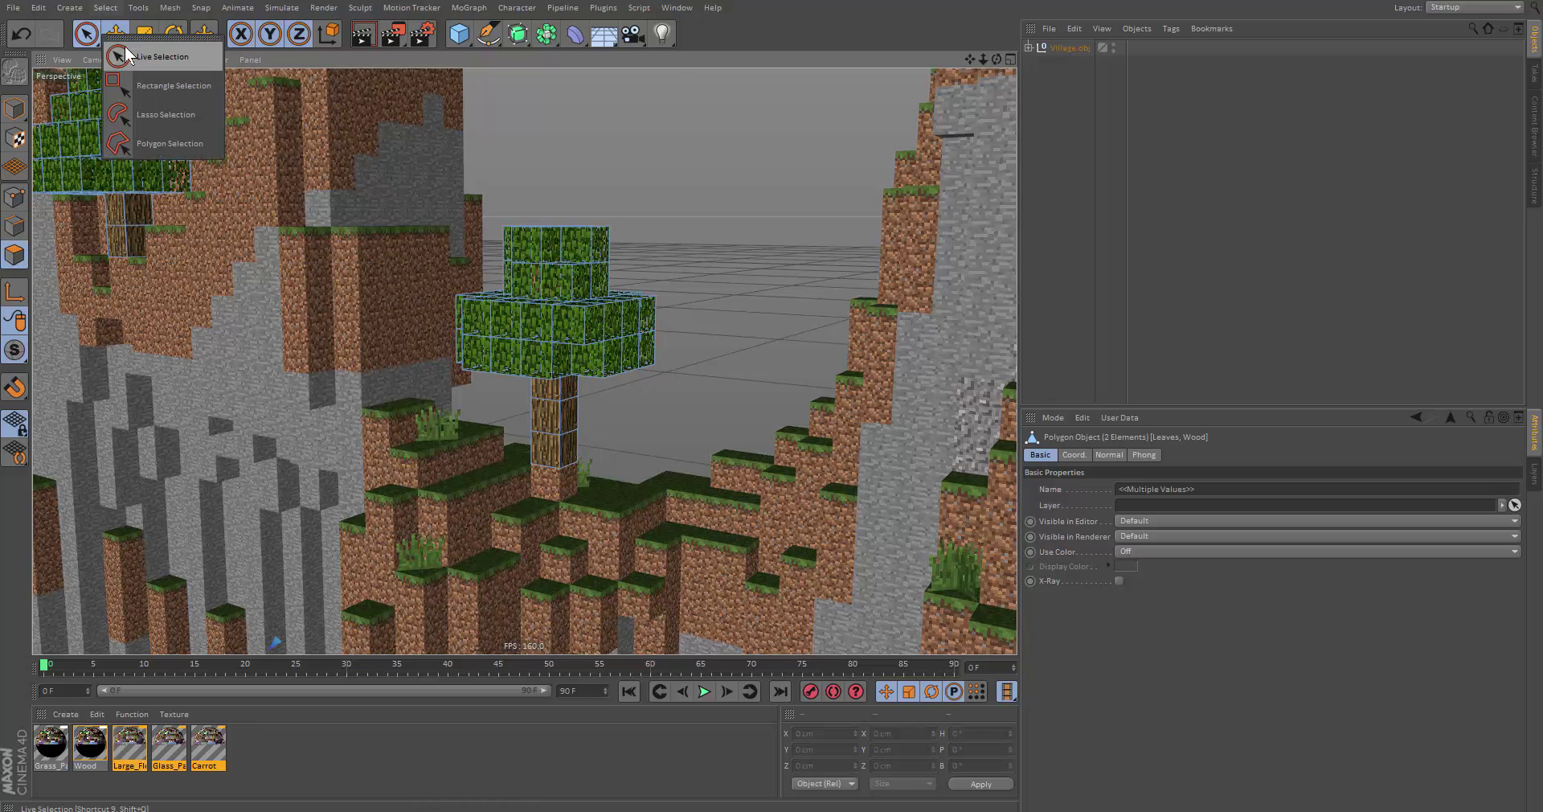
click(166, 64)
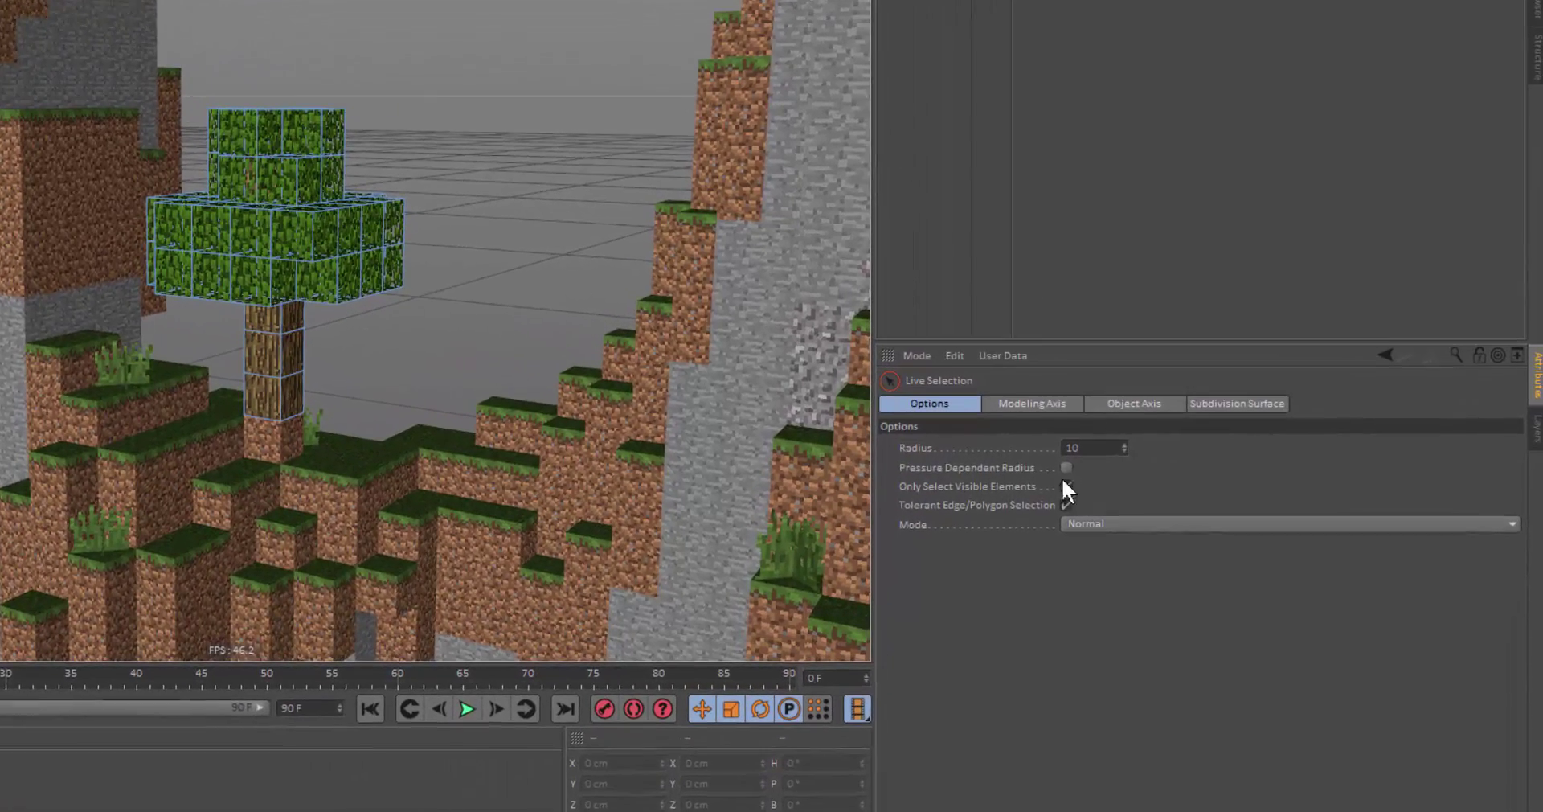
click(1063, 485)
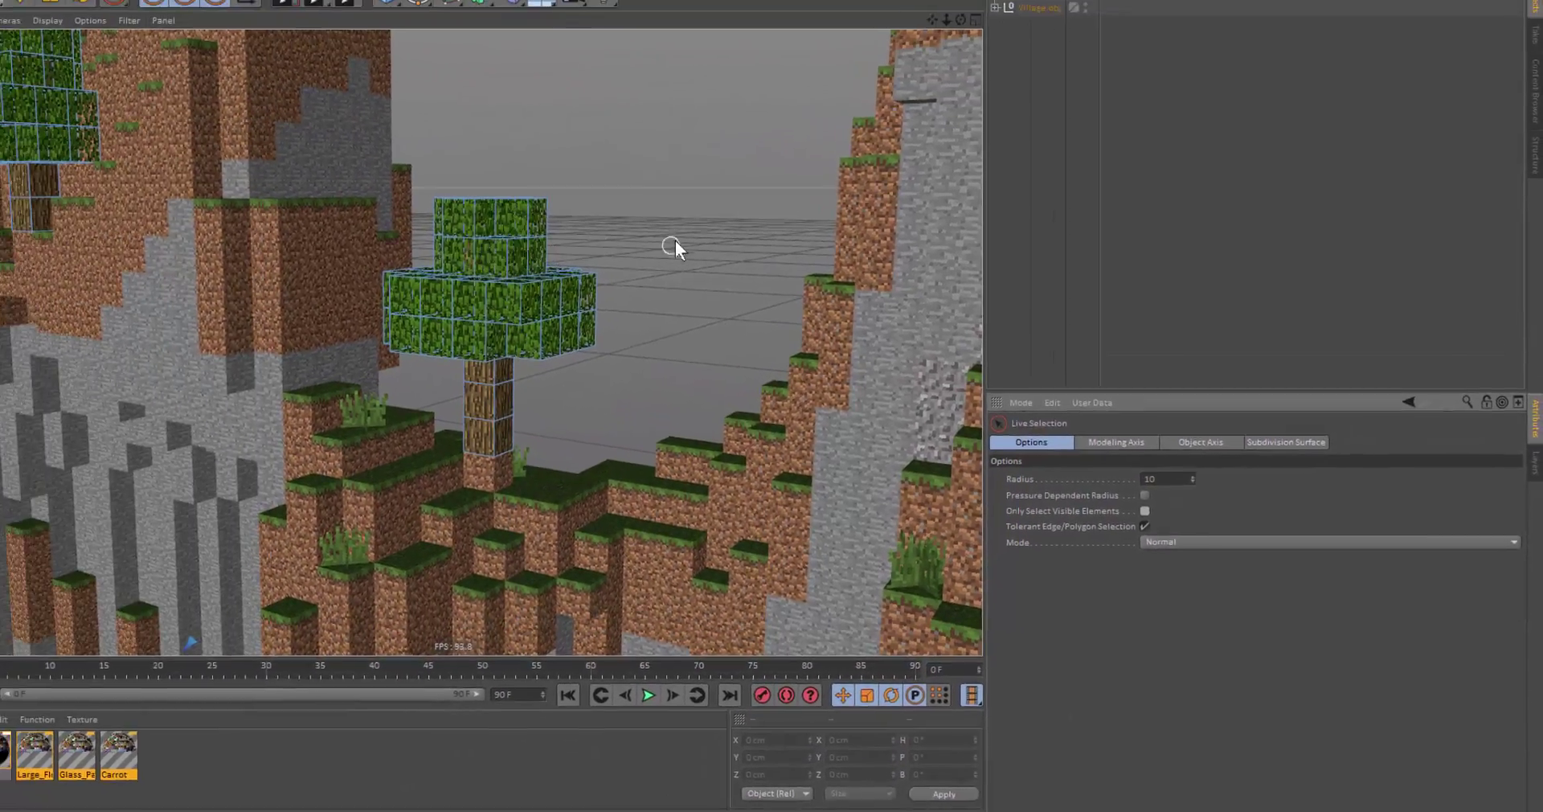
Step: Select all leaf and trunk polygons of the ledge tree and Split them into separate objects
click(275, 152)
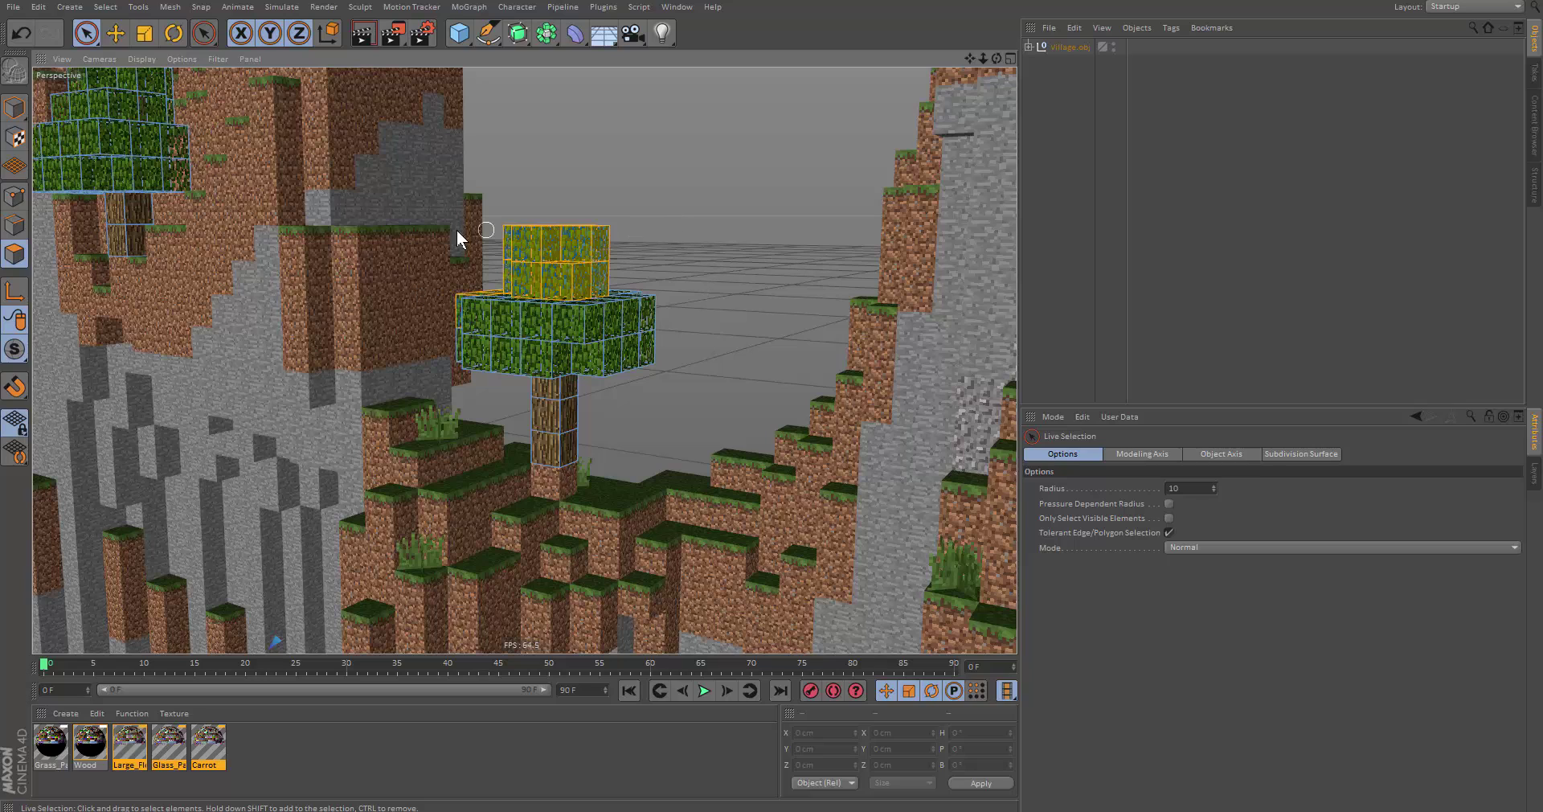
mouse_move(456, 232)
mouse_down()
mouse_move(886, 292)
mouse_move(366, 345)
mouse_up()
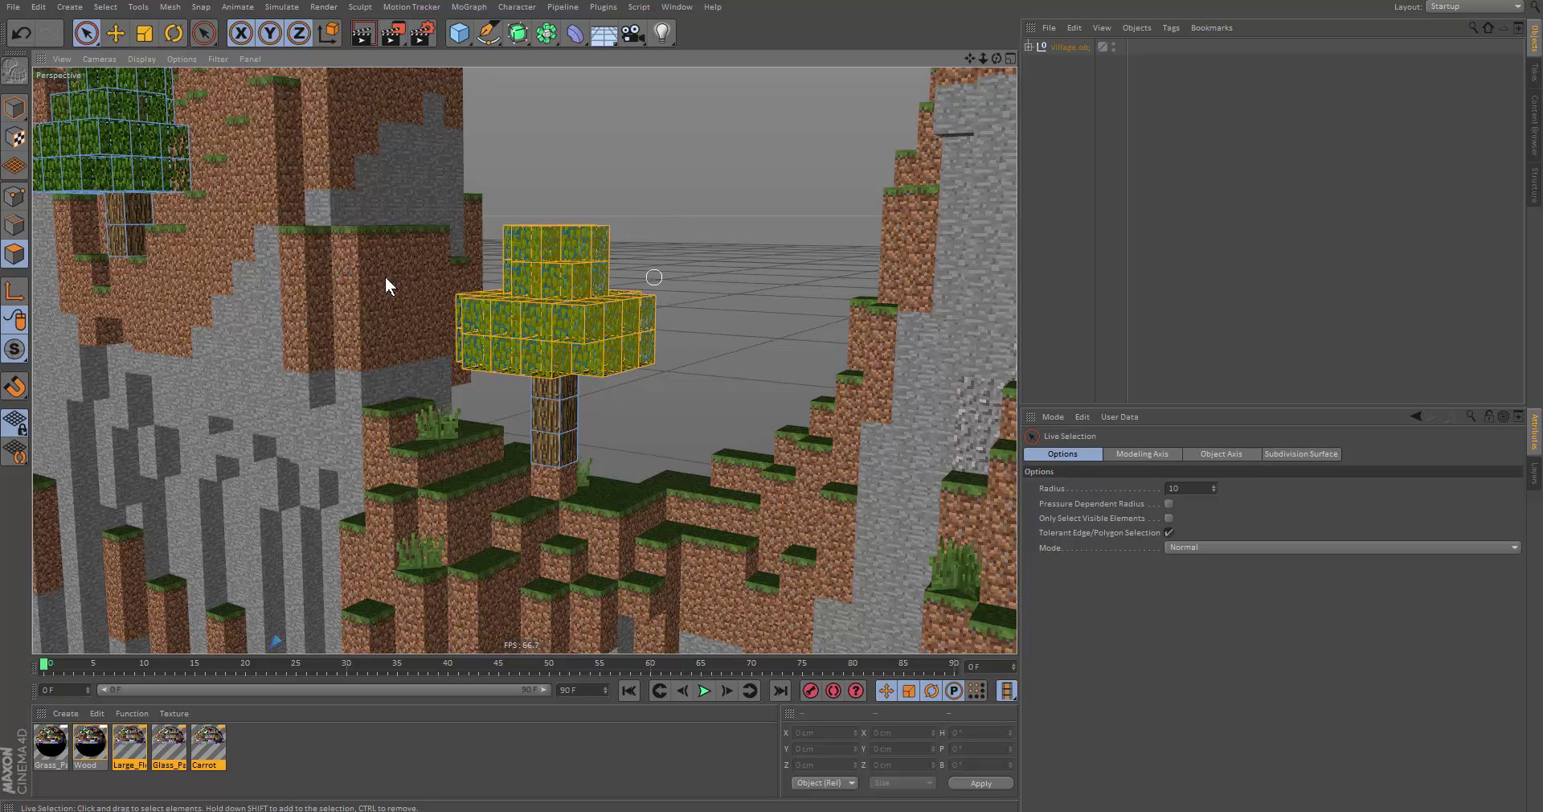
shift+drag(426, 402, 516, 504)
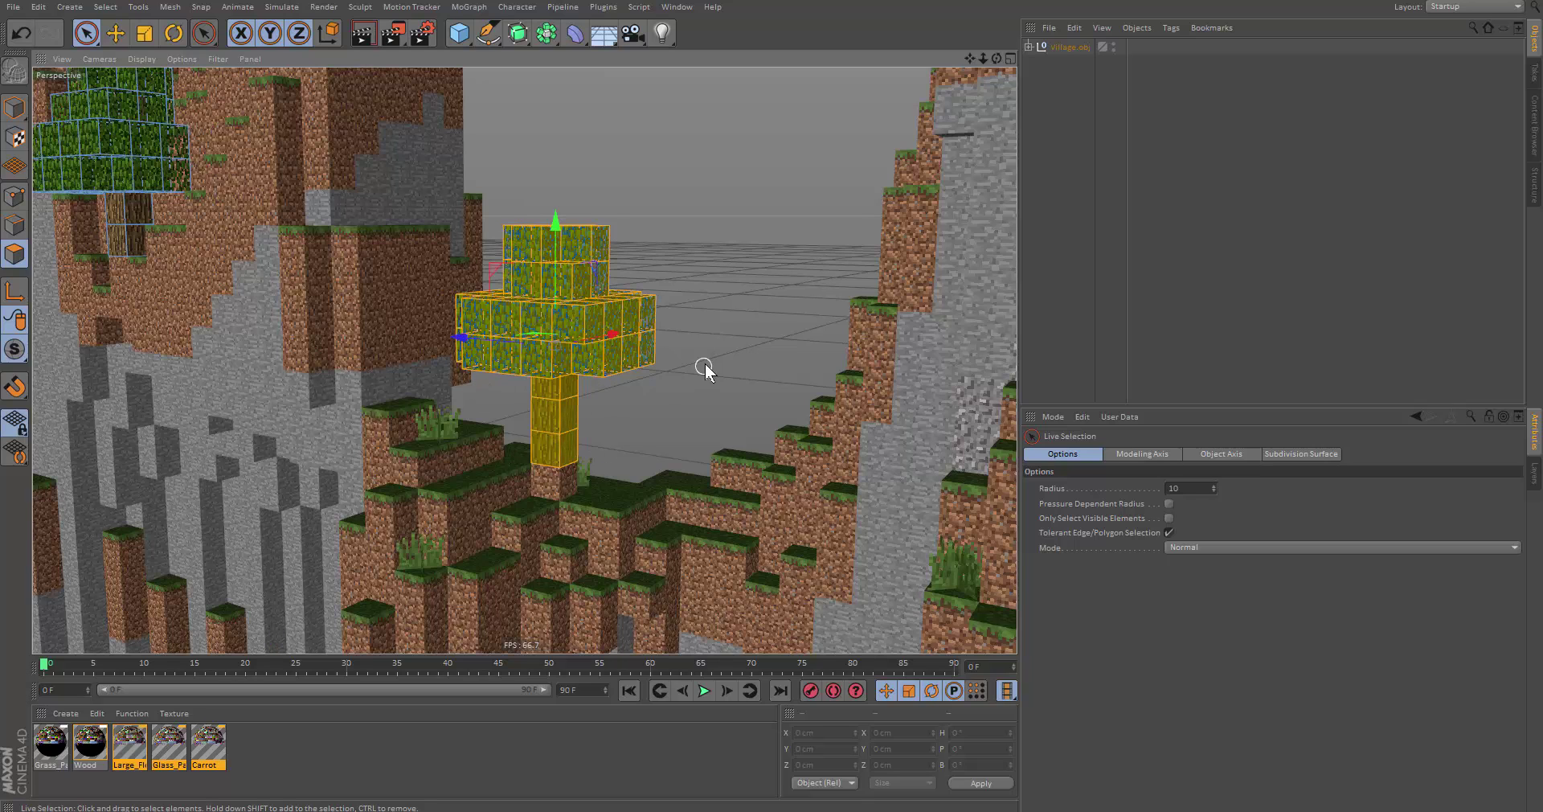
right_click(659, 342)
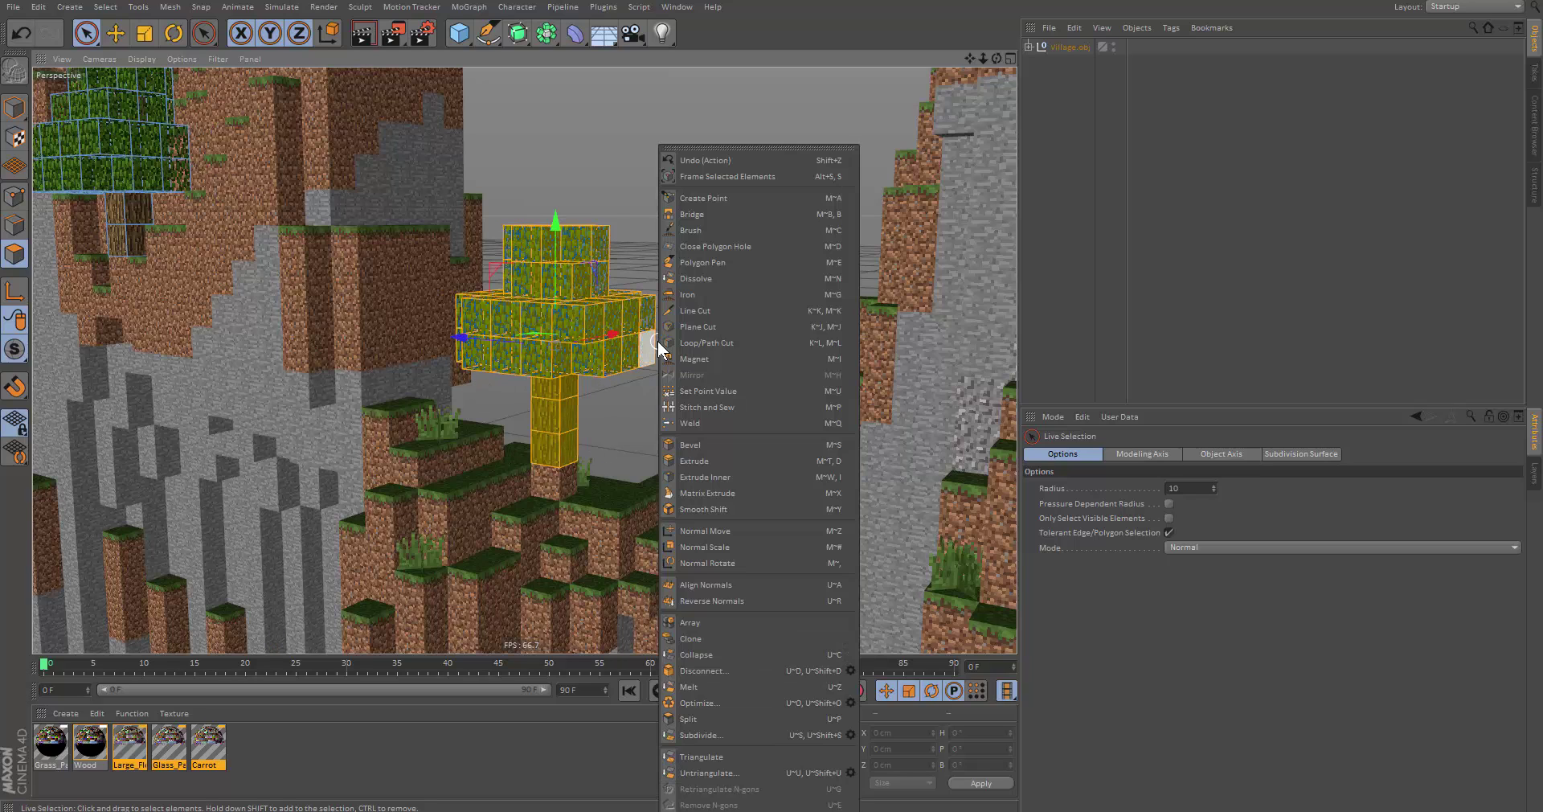
click(706, 718)
Step: Move Leaves.1 and Wood.1 out of the Village.obj group to the top level of the object hierarchy
click(1030, 47)
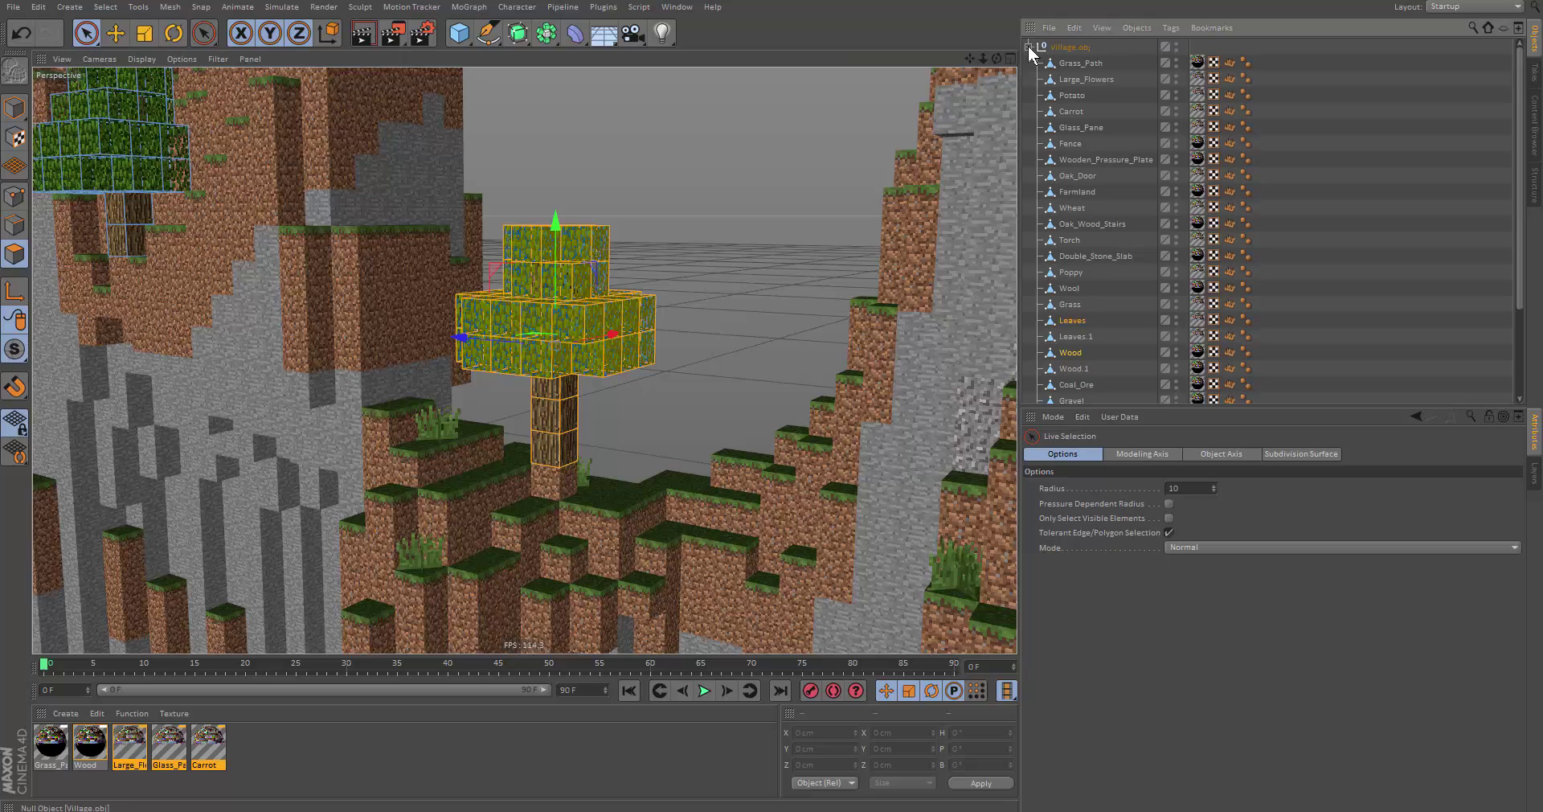
scroll(1083, 334, down, 3)
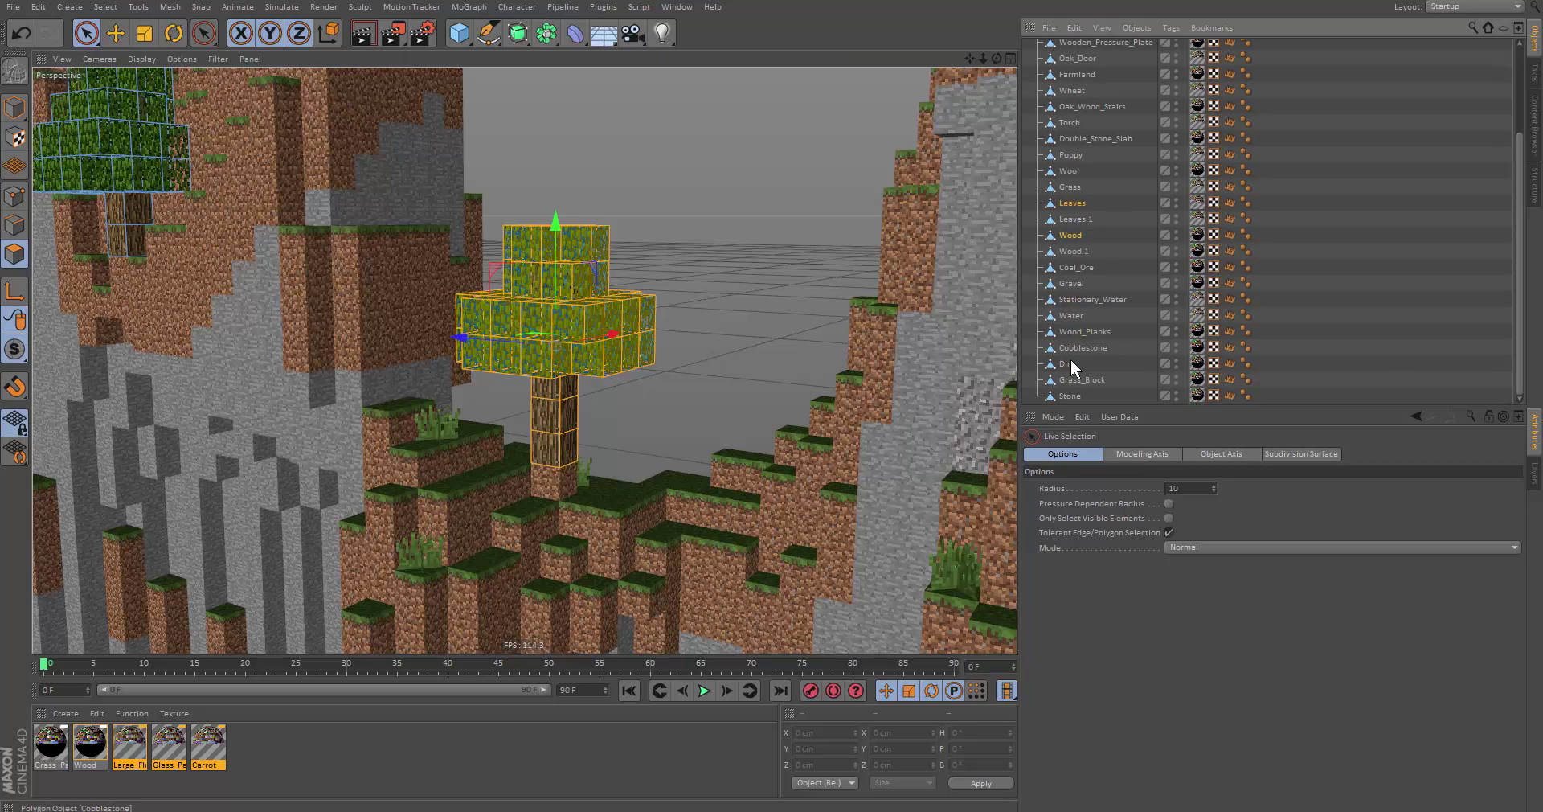
click(1078, 219)
ctrl+click(1078, 248)
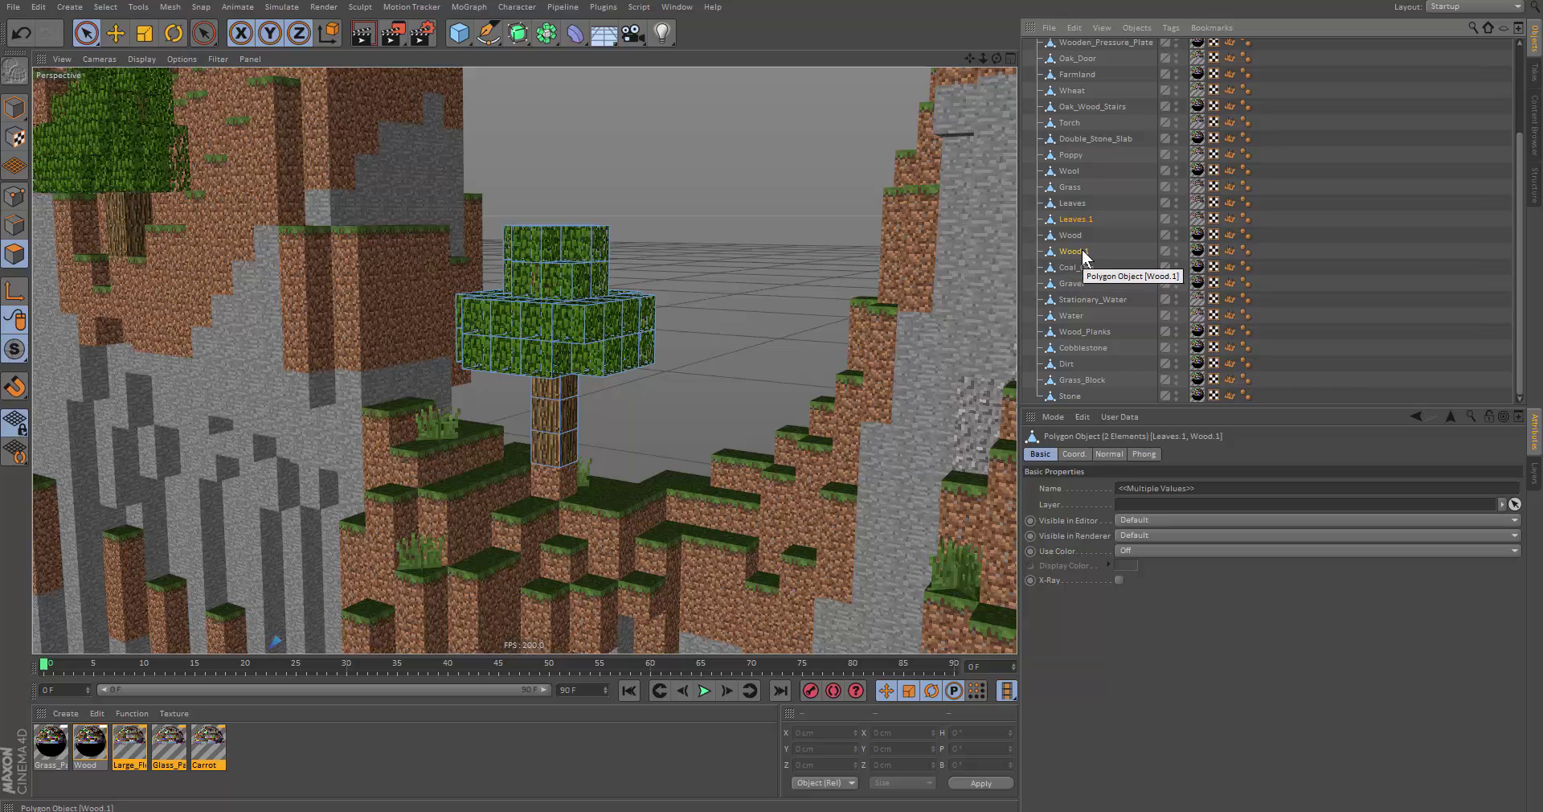
scroll(1095, 50, up, 5)
drag(1093, 48, 1082, 48)
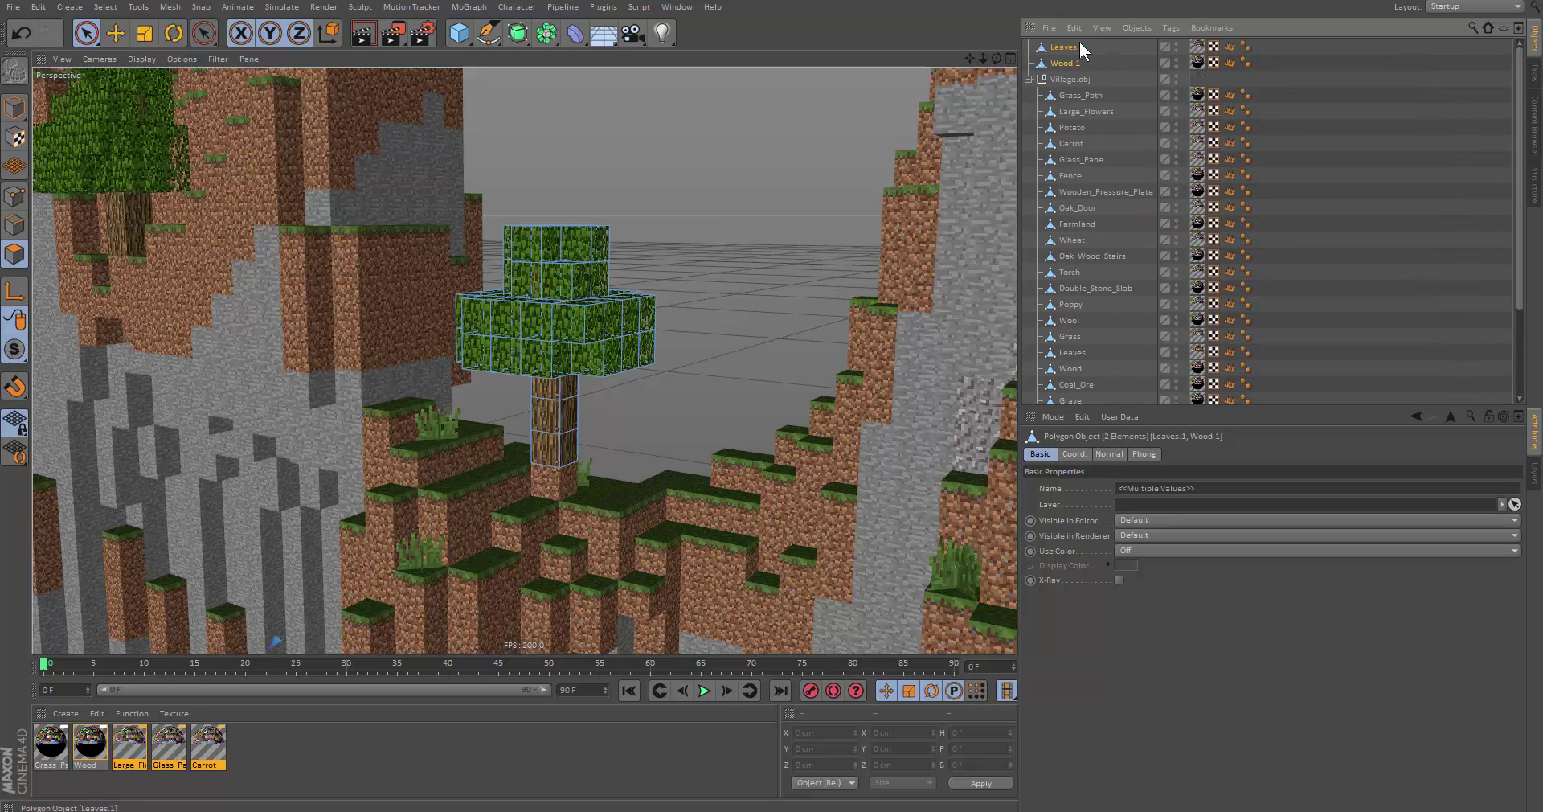
click(1029, 78)
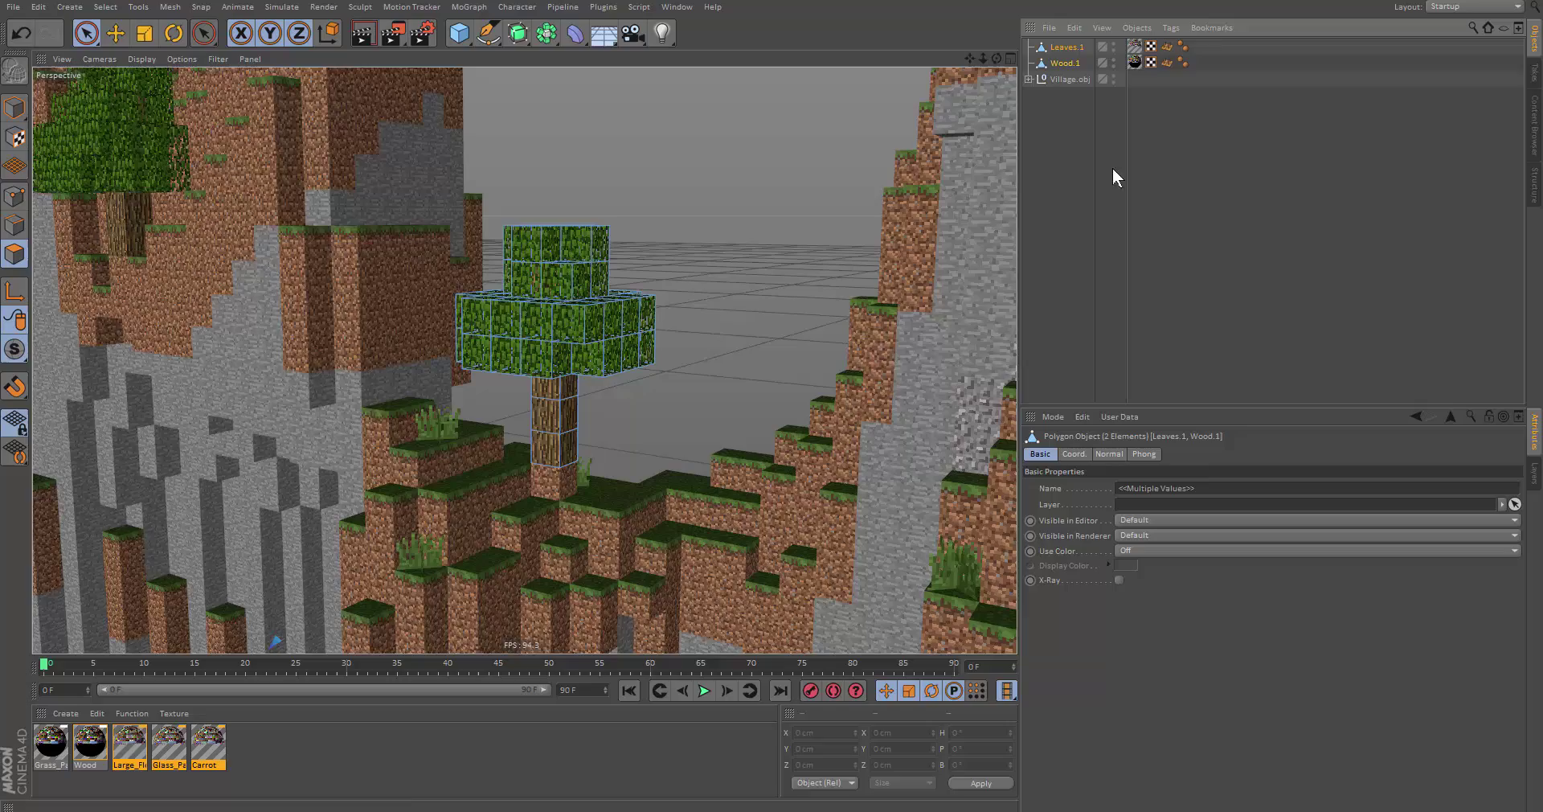
Step: Move Leaves.1 and Wood.1 together as whole objects off the ledge into the open space beside the cliff
mouse_move(486, 313)
alt+mouse_down()
mouse_move(386, 278)
mouse_move(499, 293)
alt+mouse_up()
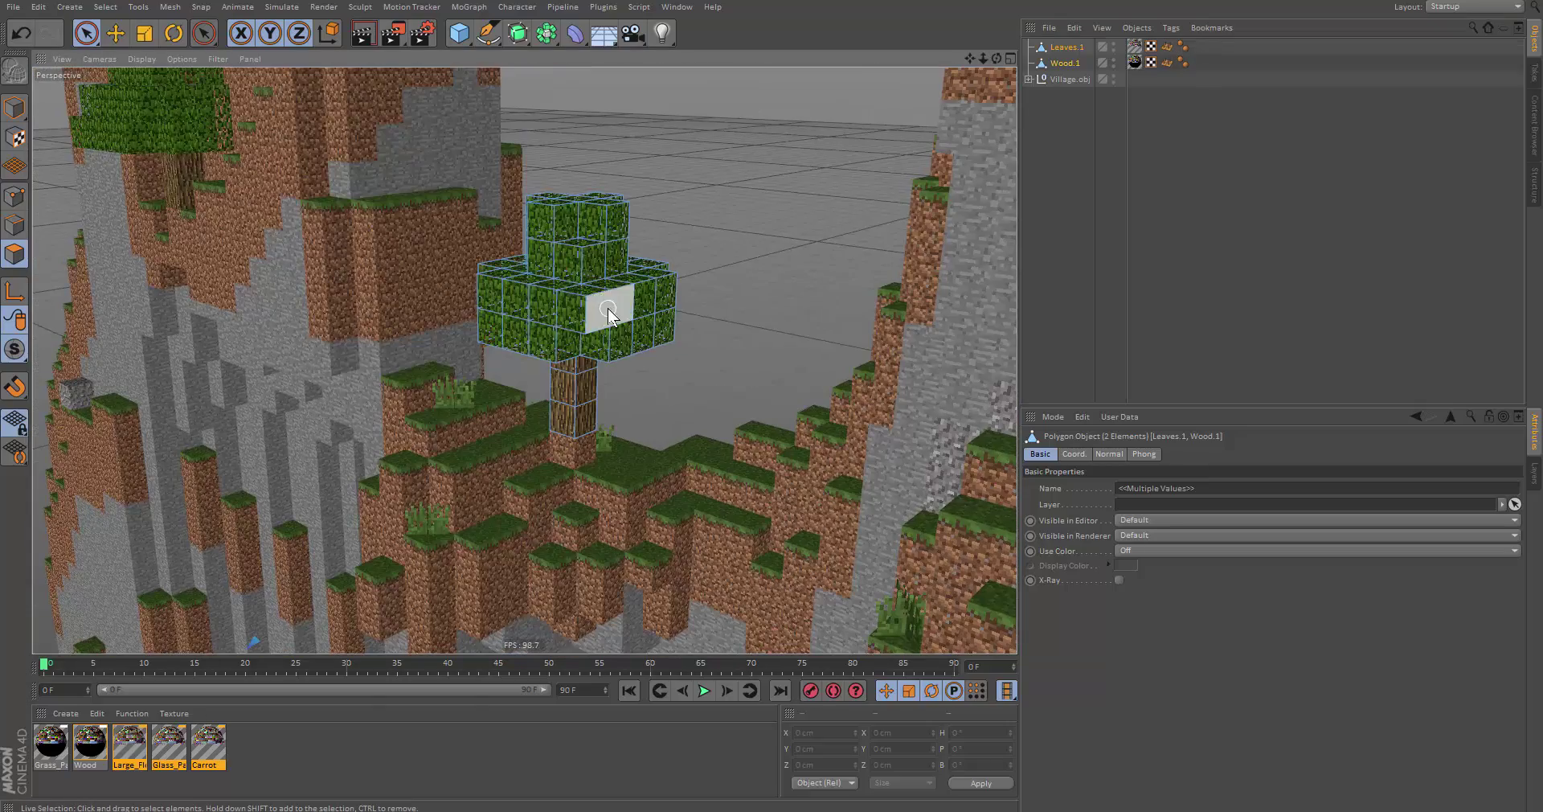
key(e)
mouse_move(722, 308)
mouse_down()
mouse_move(653, 301)
mouse_move(745, 95)
mouse_move(865, 192)
mouse_up()
alt+right_drag(798, 151, 566, 158)
alt+middle_drag(711, 227, 672, 271)
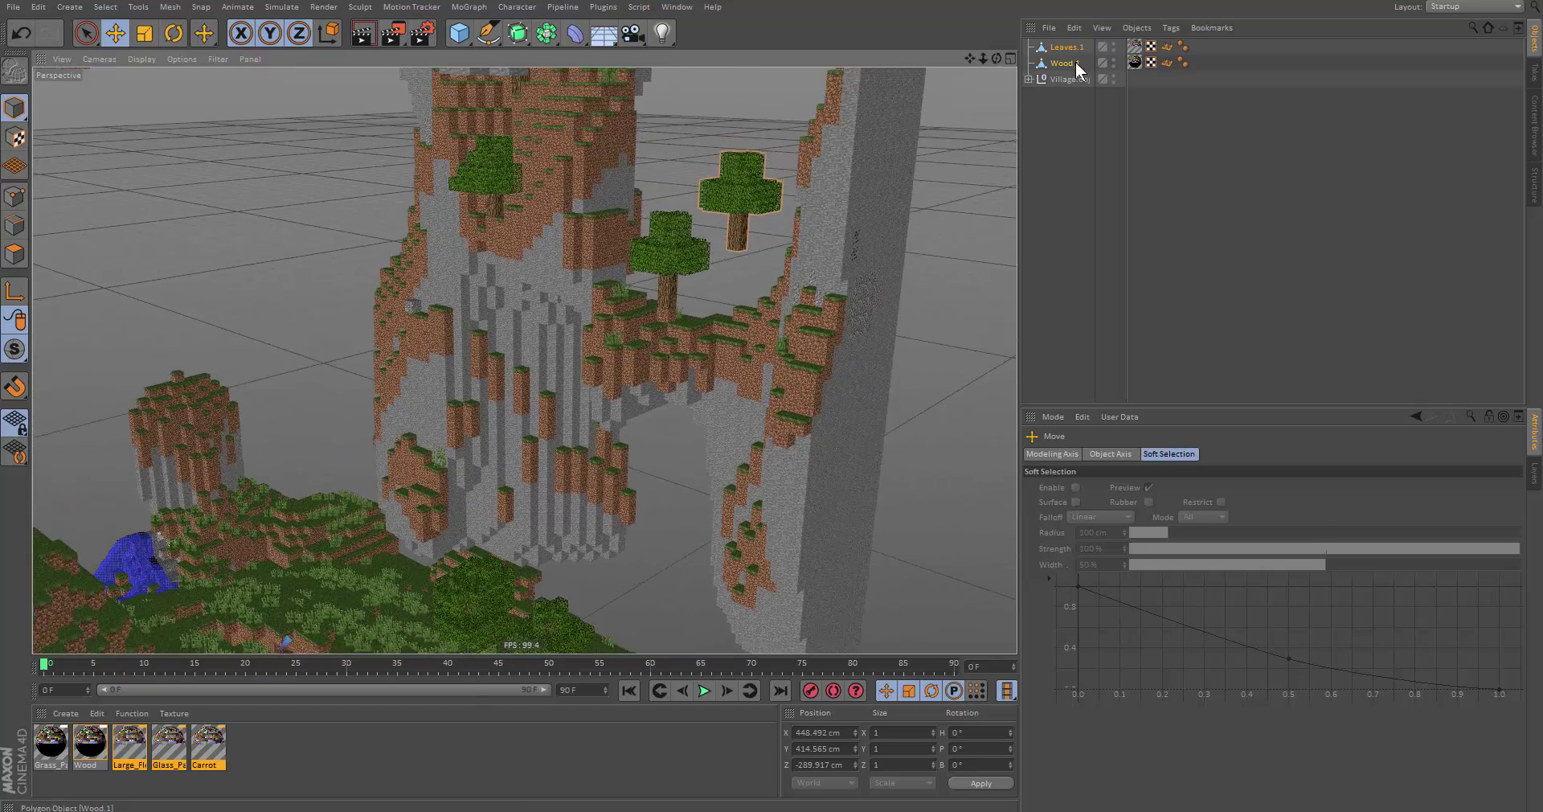
click(1063, 58)
alt+middle_drag(575, 163, 614, 176)
alt+drag(614, 176, 628, 201)
drag(628, 201, 513, 205)
Step: Merge Leaves.1 and Wood.1 with Connect Objects + Delete and shift the merged tree higher above the terrain
right_click(1065, 47)
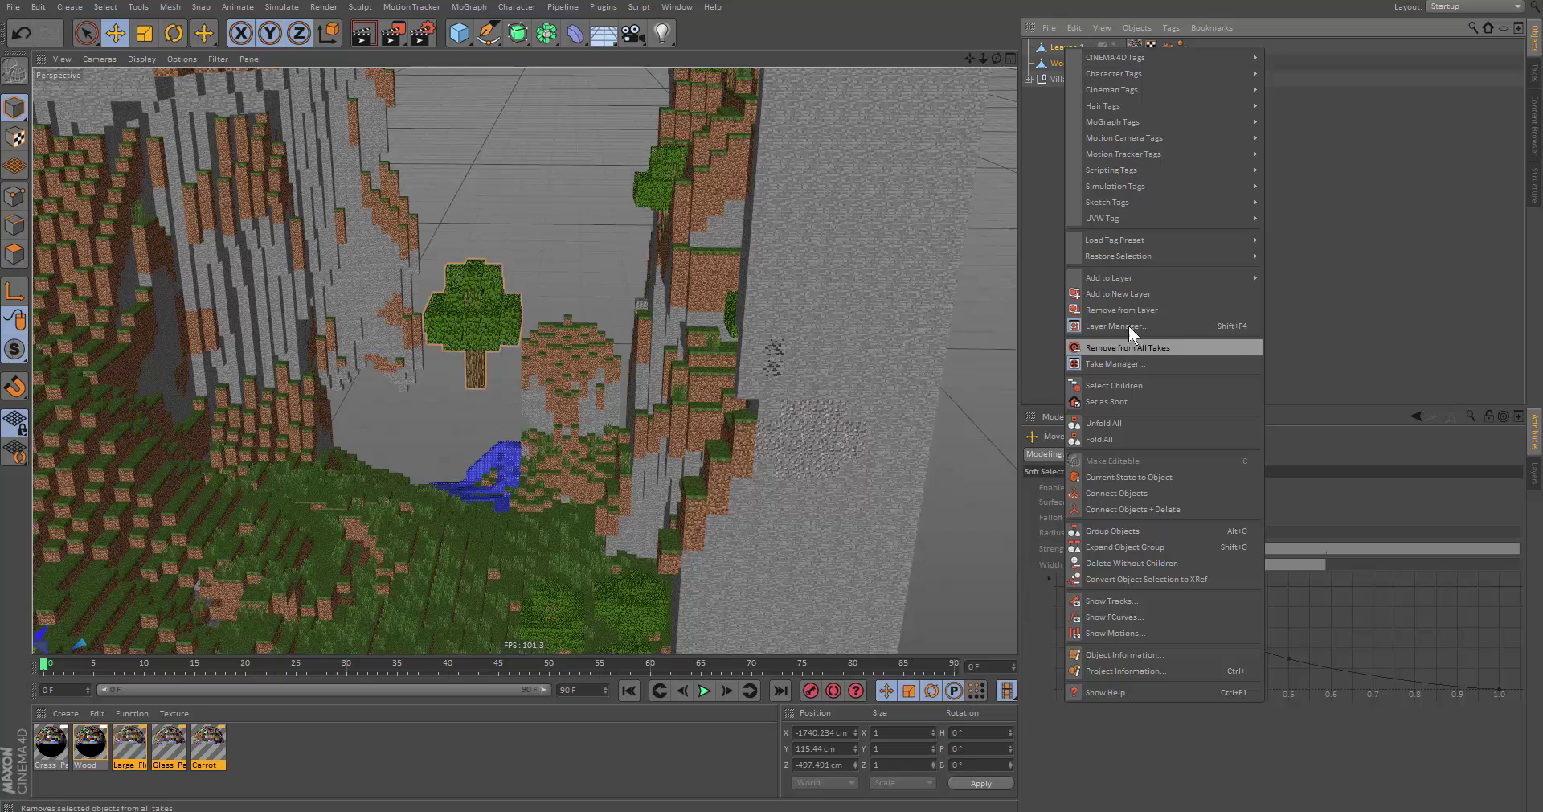
click(1146, 509)
drag(579, 364, 556, 297)
Step: Rename the merged leaves-and-wood object as Tree
click(1045, 48)
double_click(1064, 46)
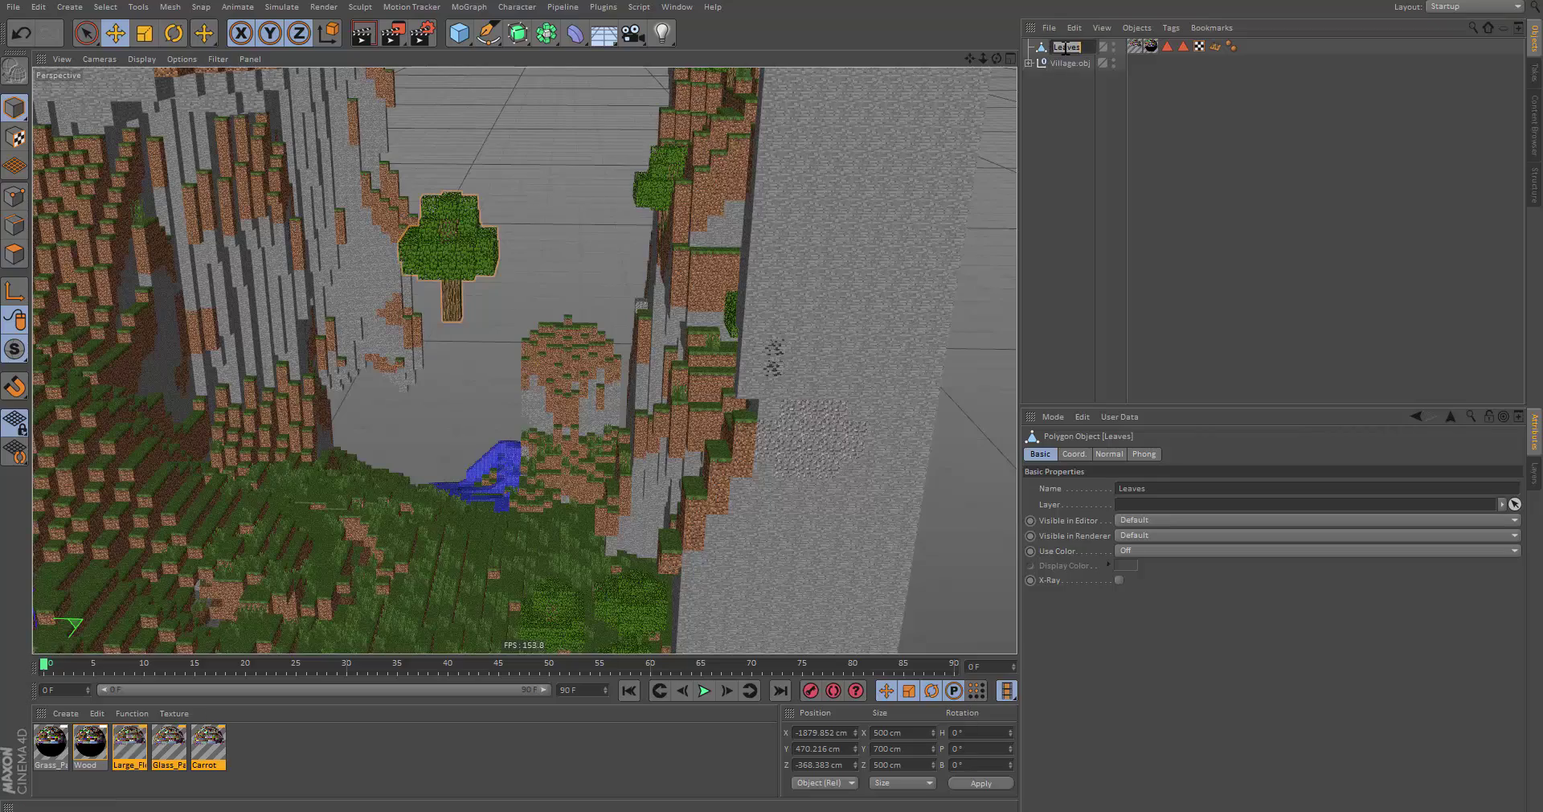
text(T)
text(ree)
key(Return)
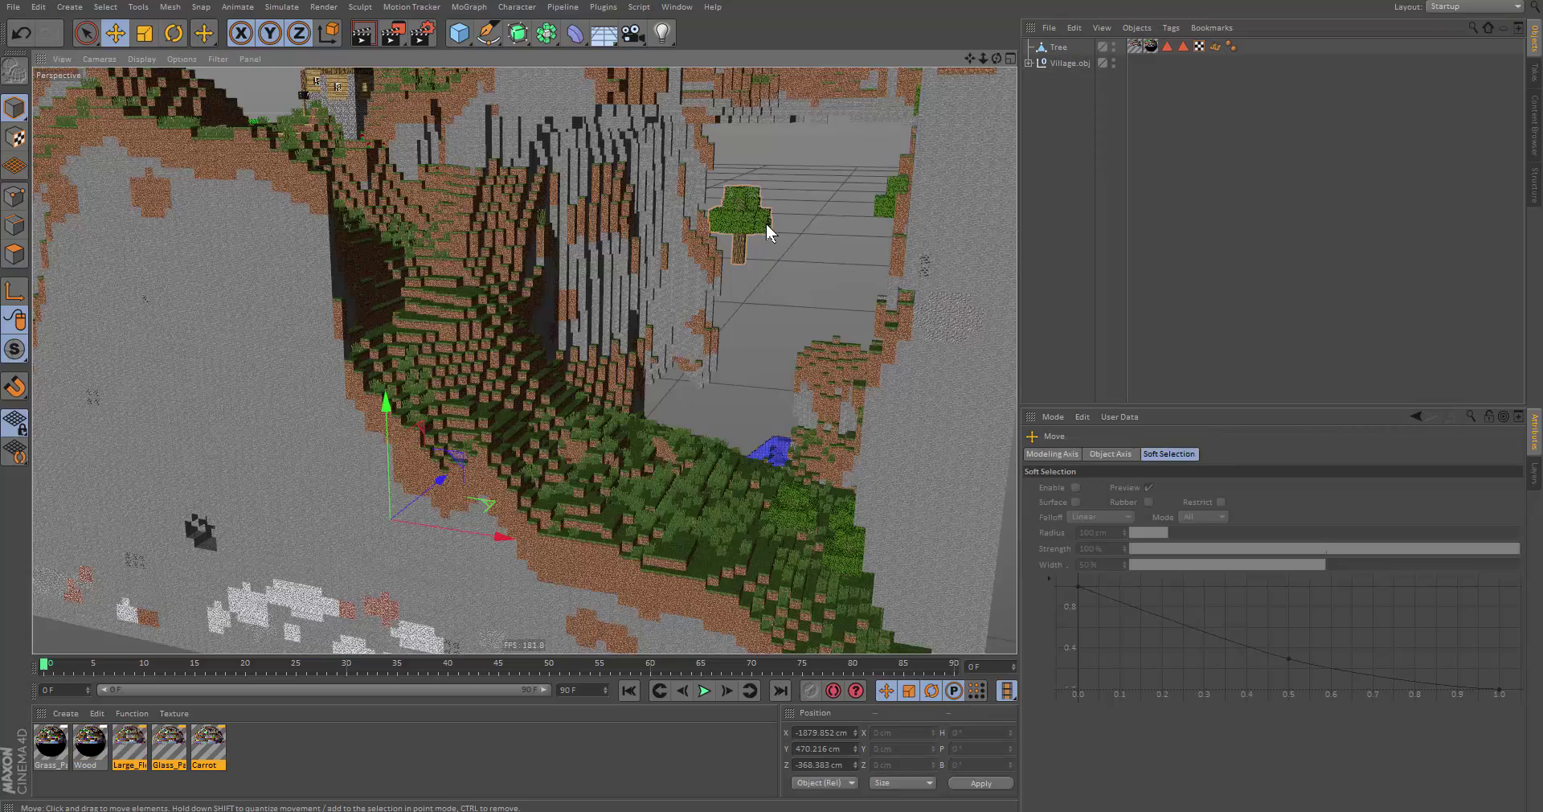
Step: Hide Village.obj in both the editor and the renderer so that only the tree is shown
alt+drag(765, 223, 326, 500)
alt+middle_drag(503, 475, 503, 480)
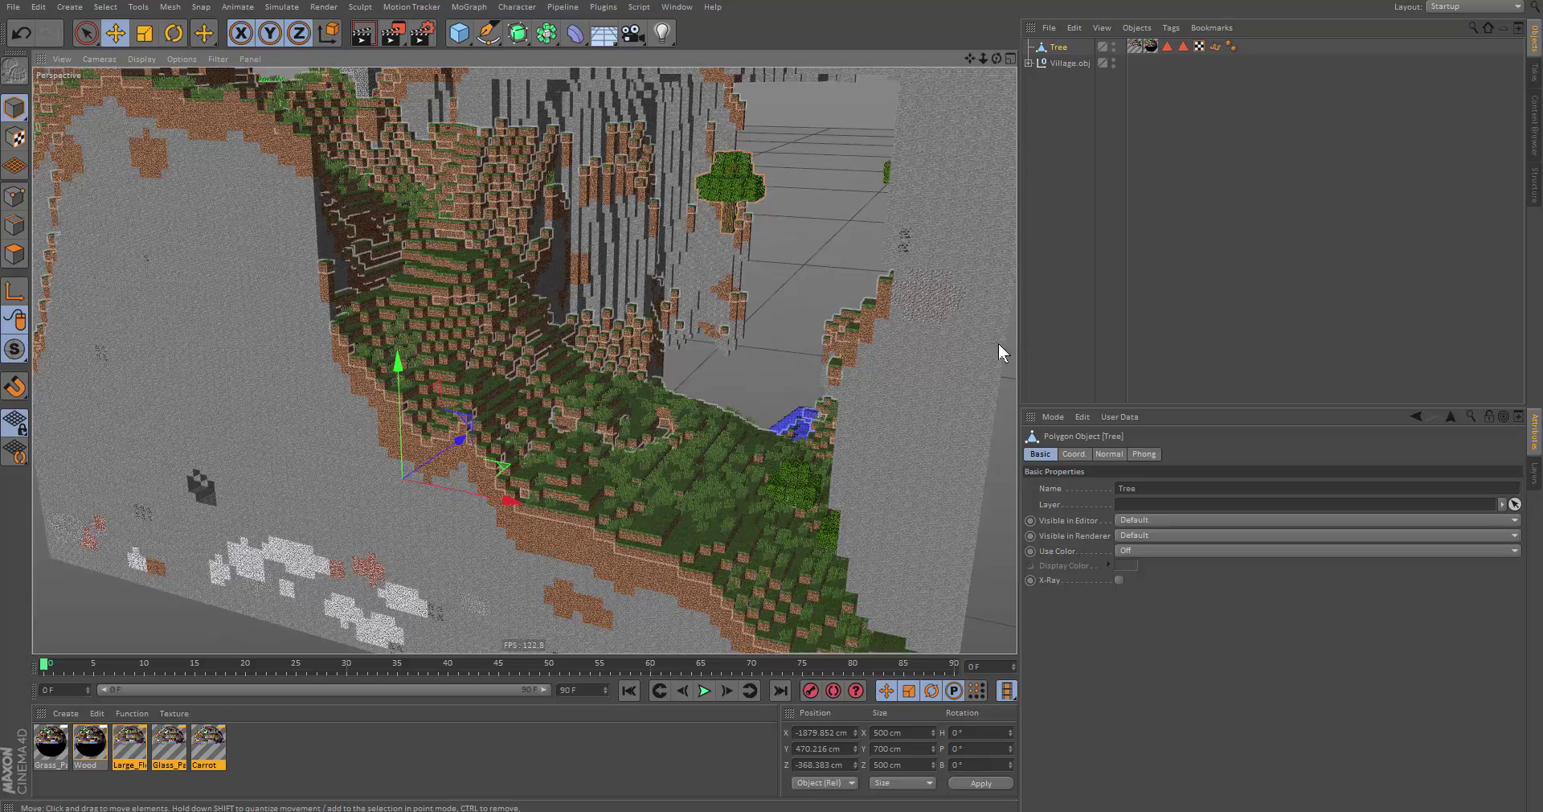
alt+middle_drag(611, 290, 587, 326)
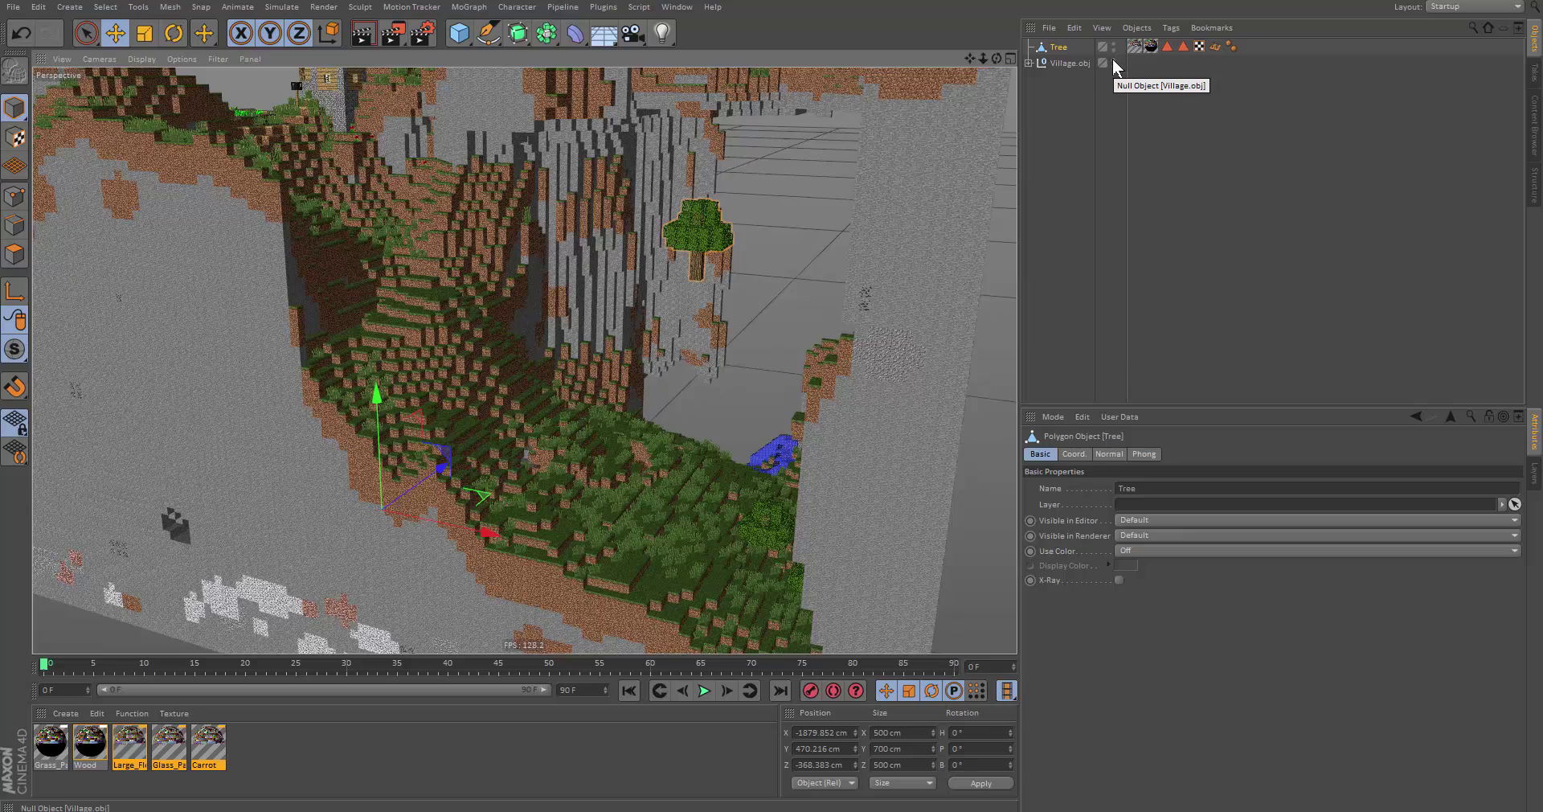
click(1114, 61)
click(1115, 61)
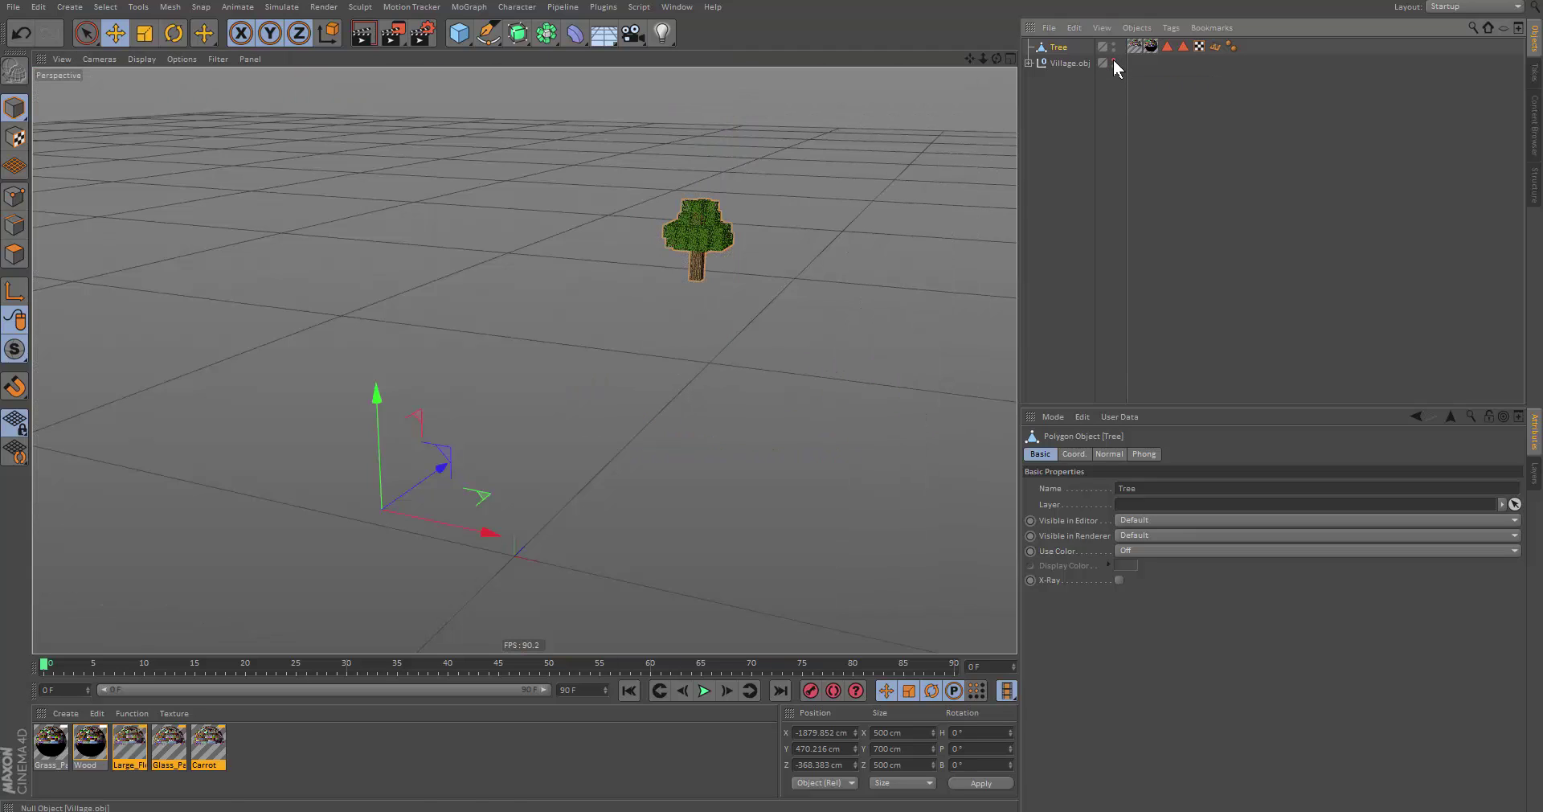
alt+middle_drag(788, 211, 845, 196)
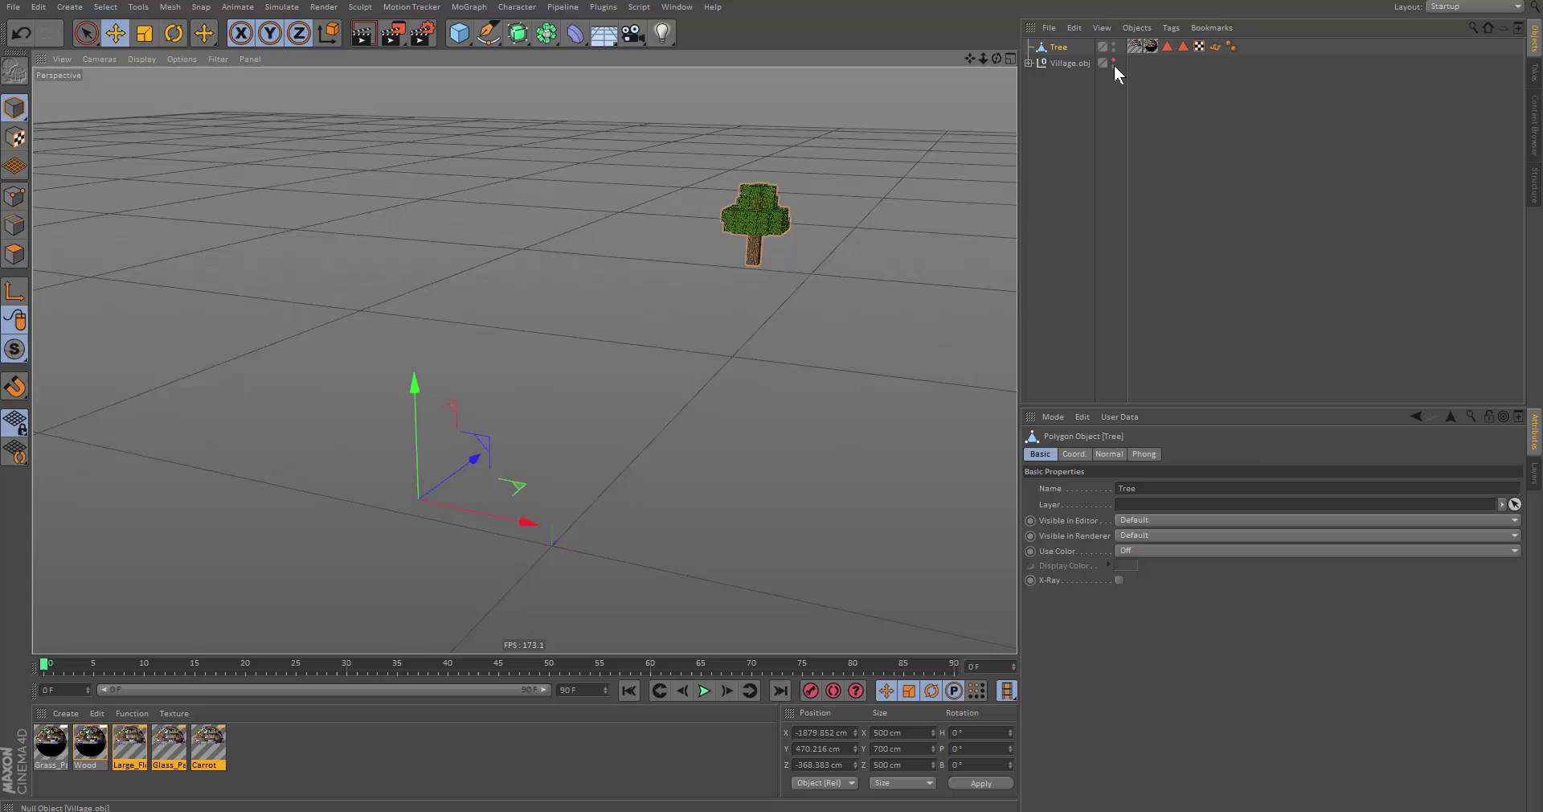
click(1115, 66)
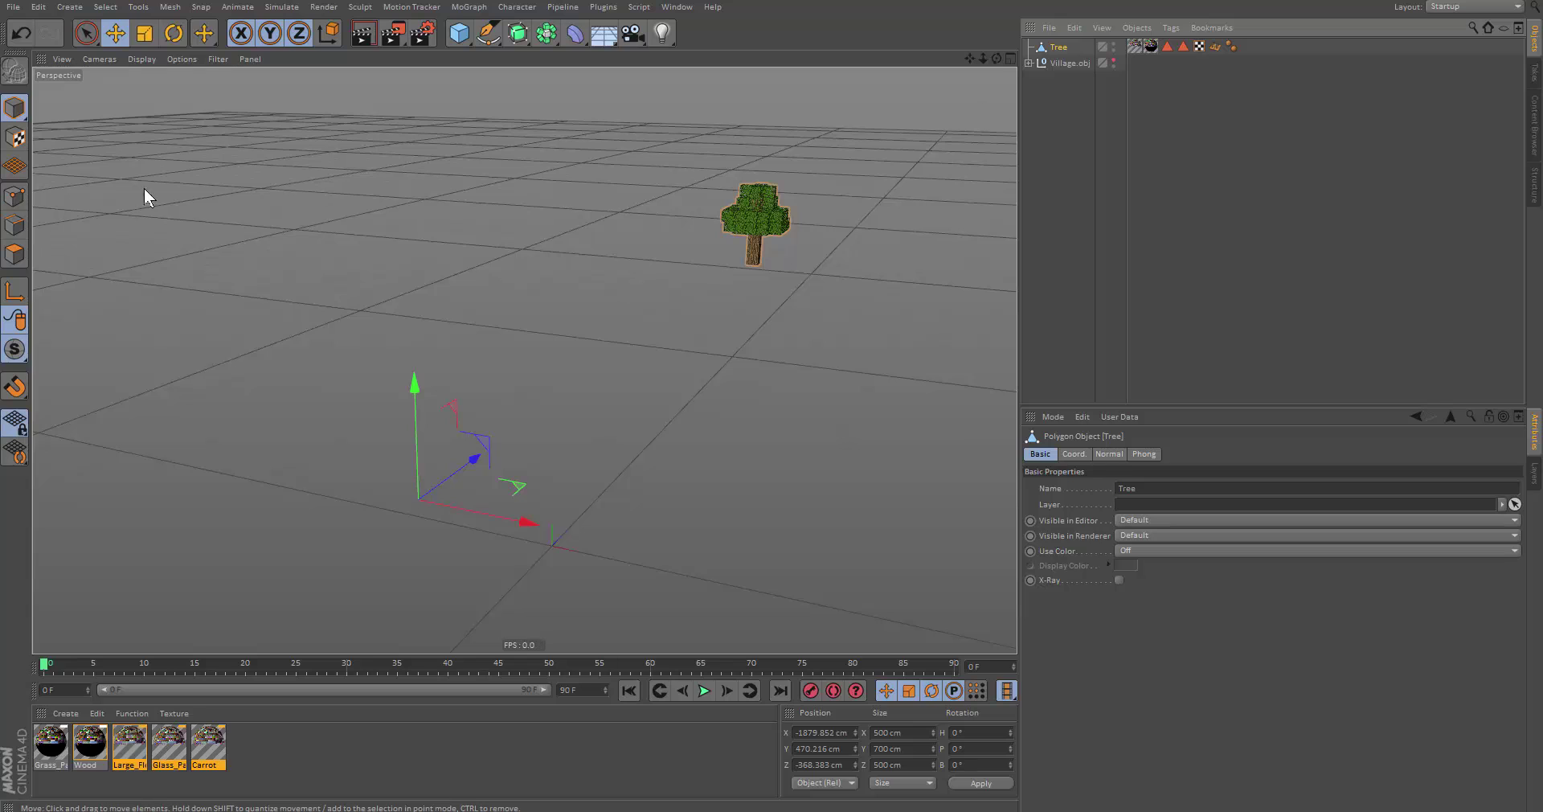
Step: Switch to polygon mode and select all polygons of the Tree object
click(15, 254)
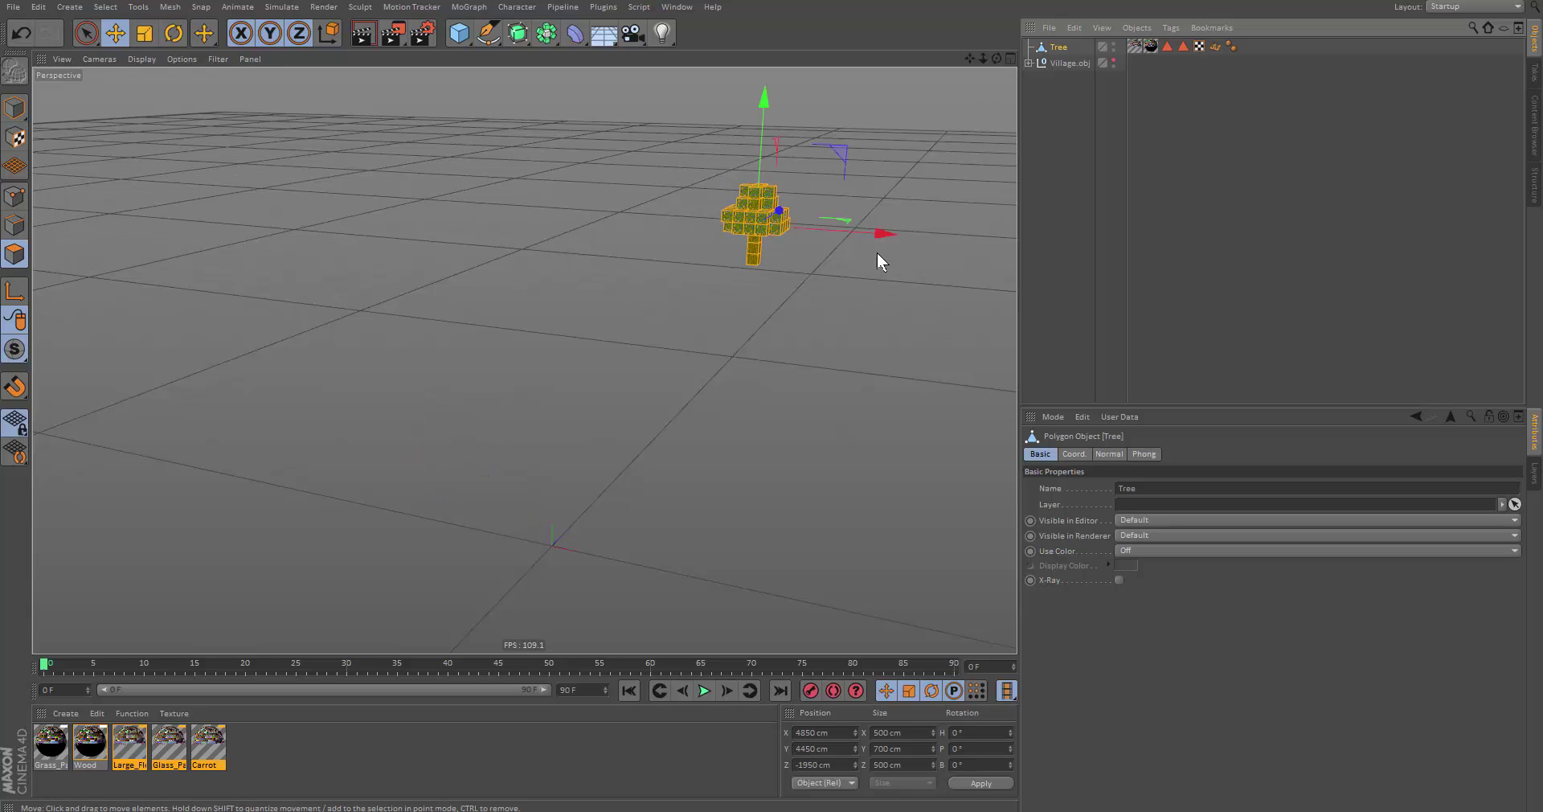
click(99, 8)
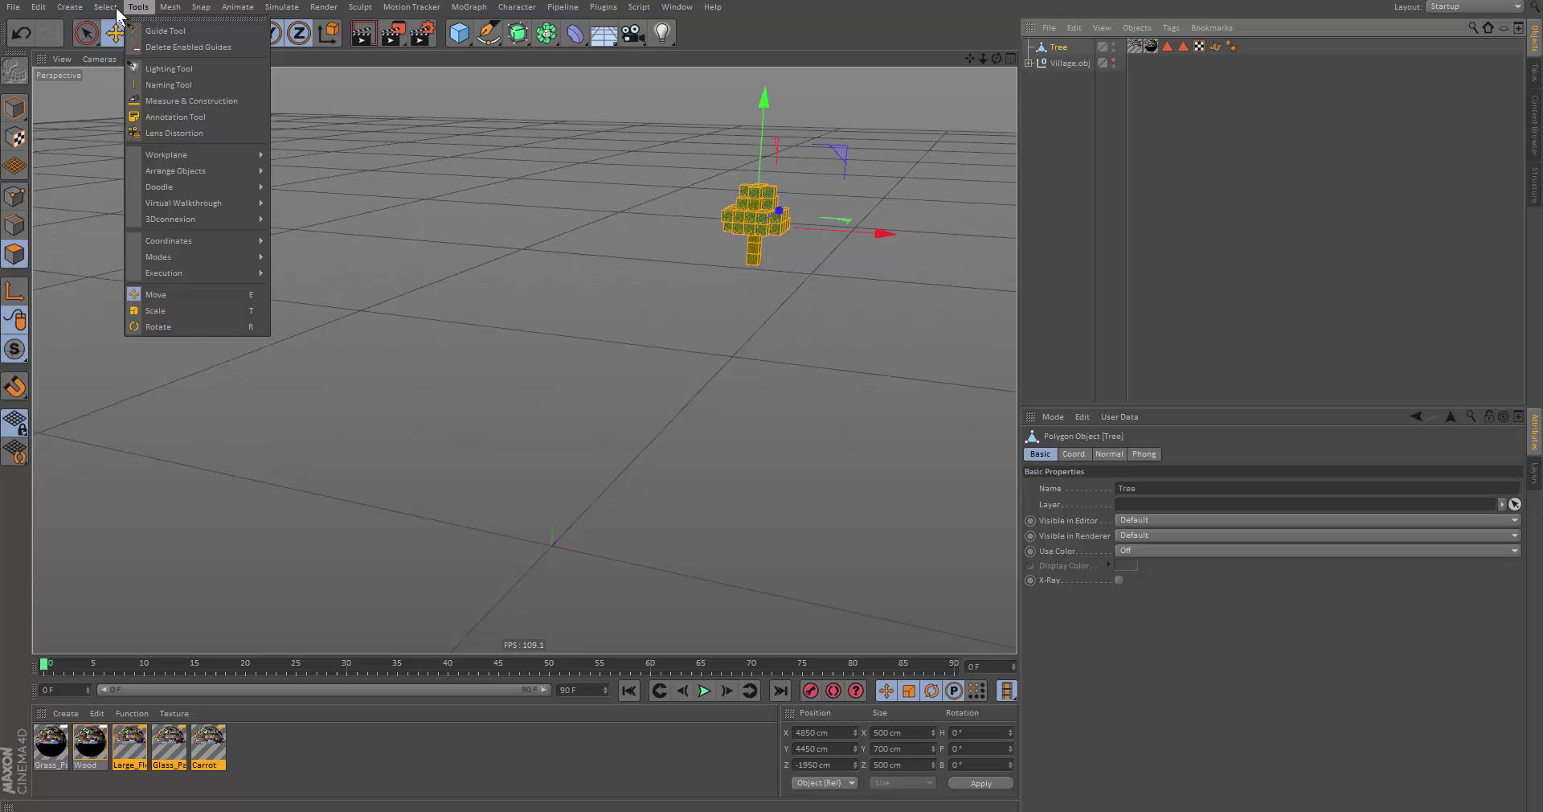
click(110, 8)
click(109, 7)
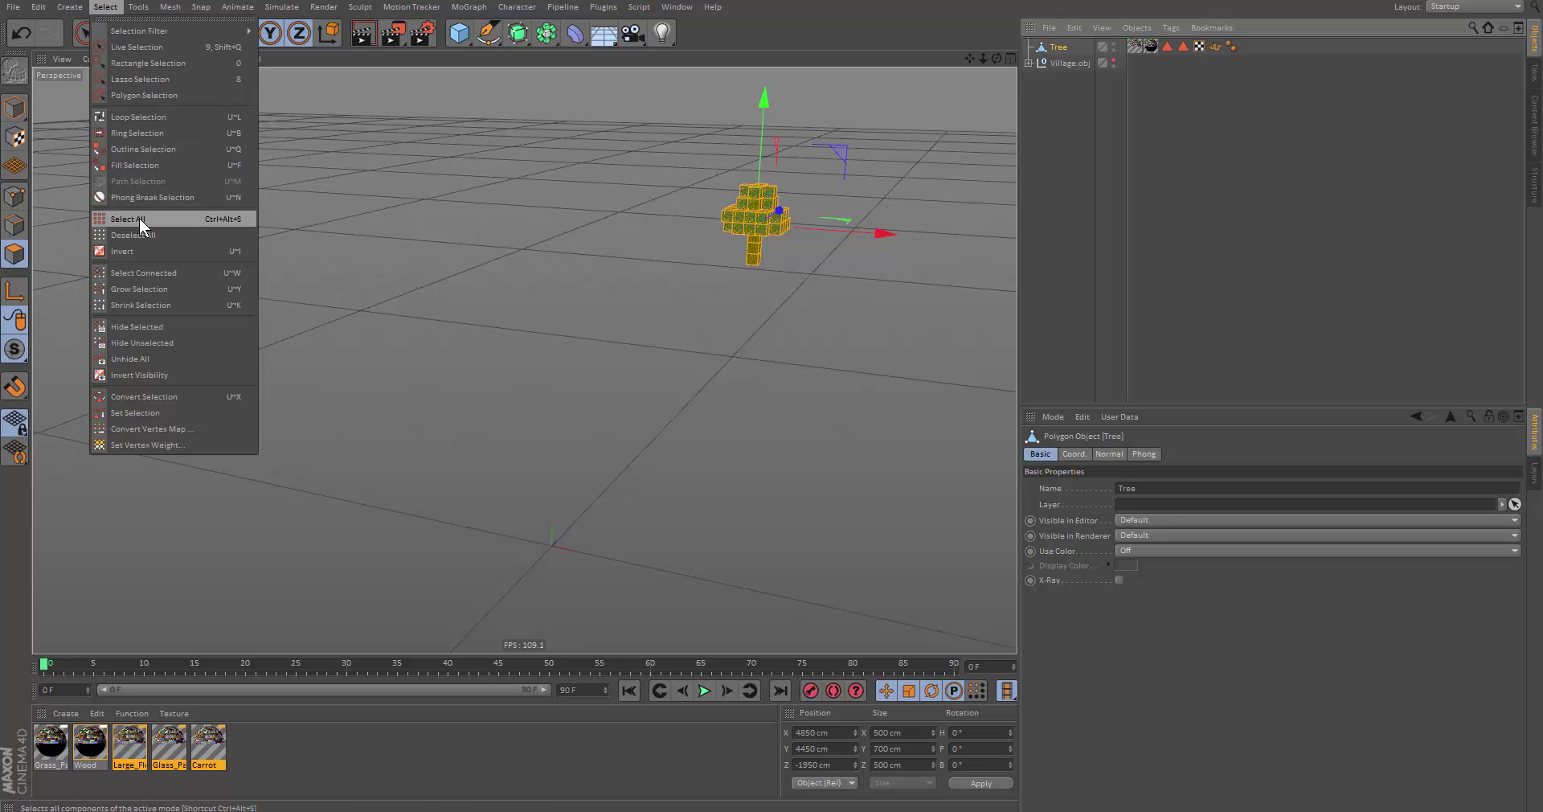
click(138, 219)
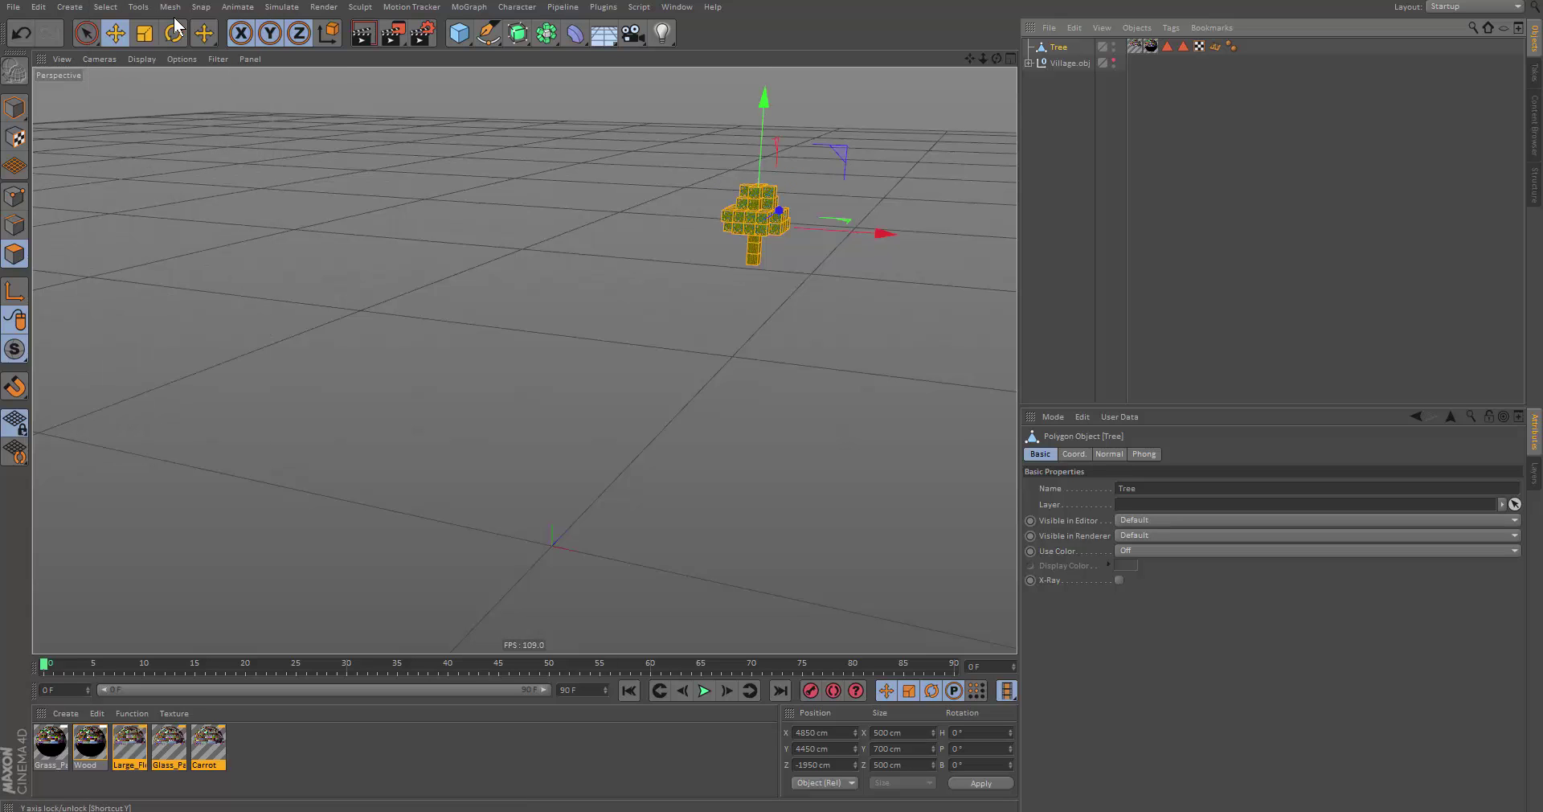
click(105, 8)
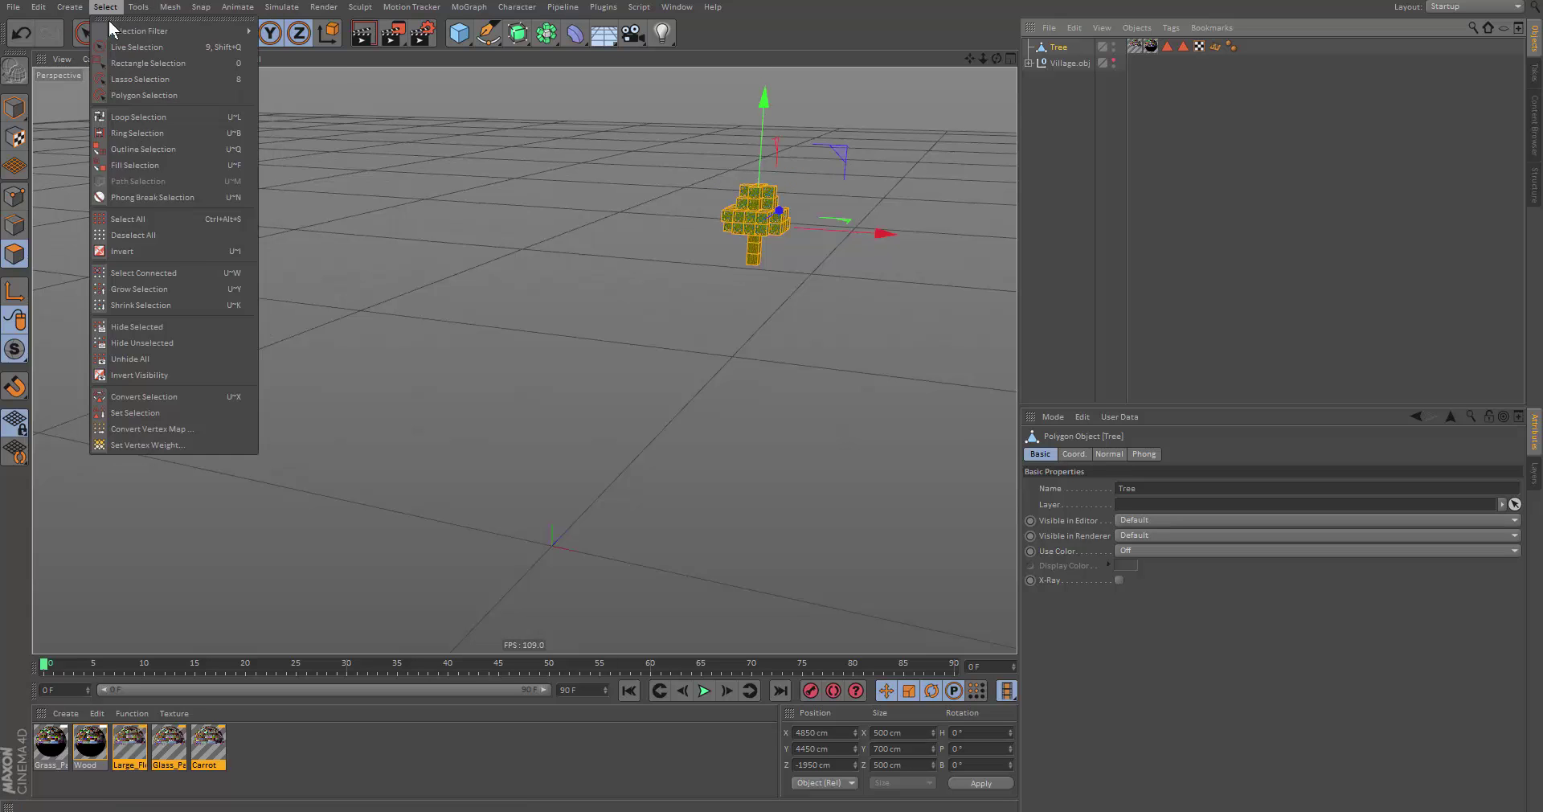
click(225, 224)
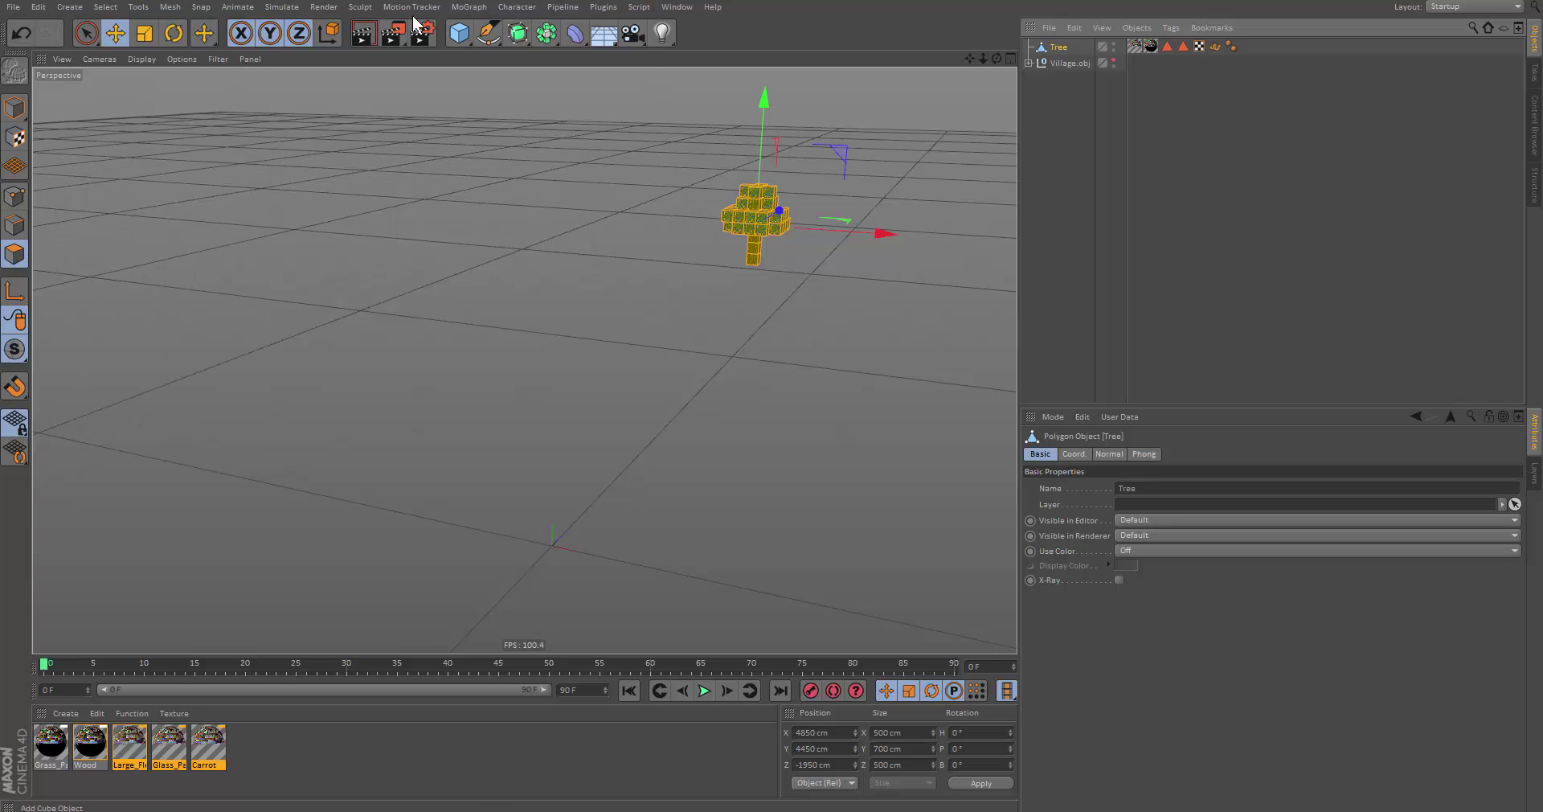
Step: Set the selected tree polygons' position to 0 cm on X, Y and Z so the geometry aligns with the object axis
click(848, 740)
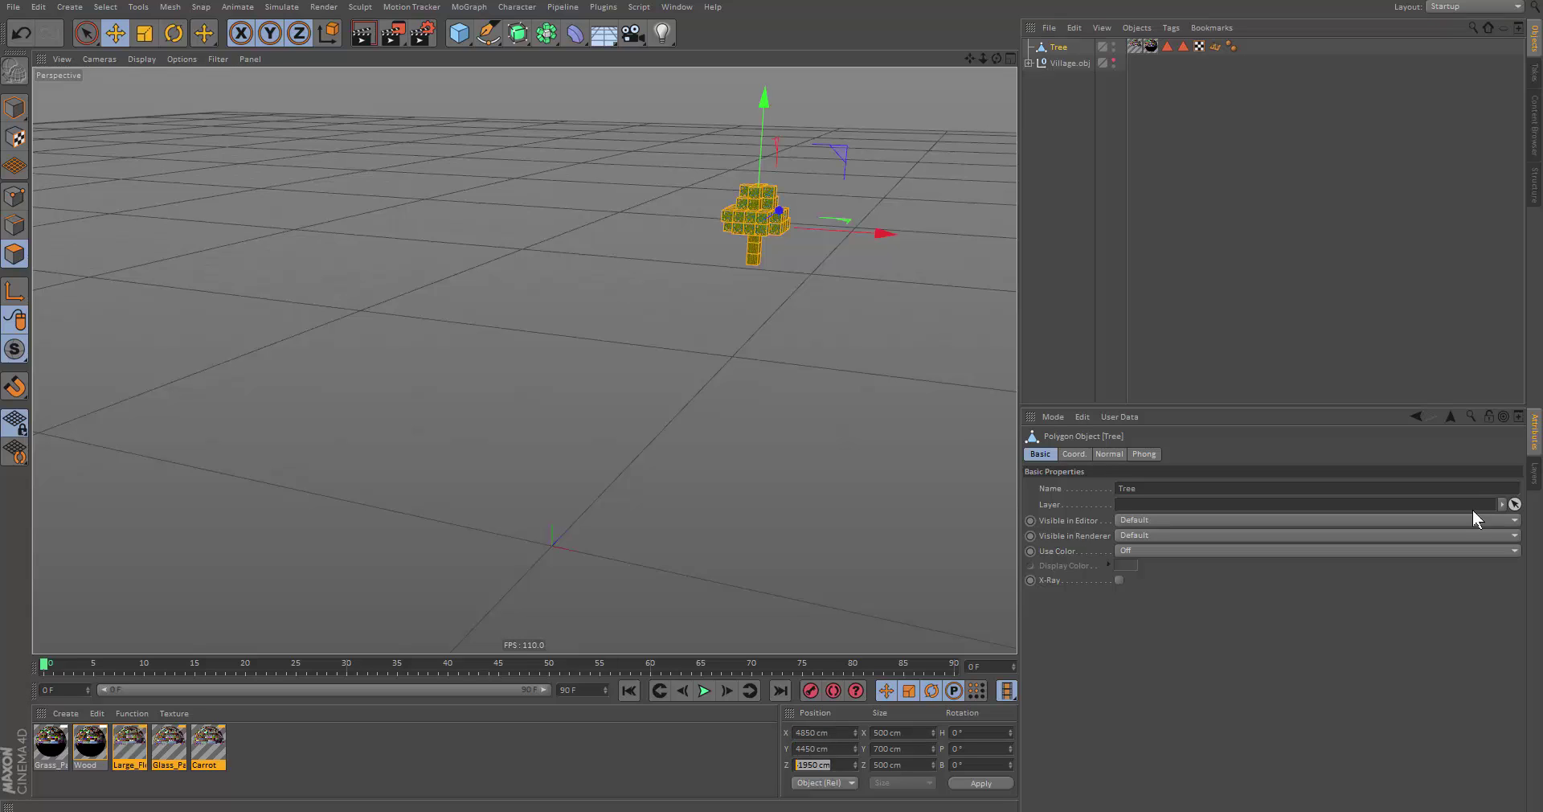
click(1085, 454)
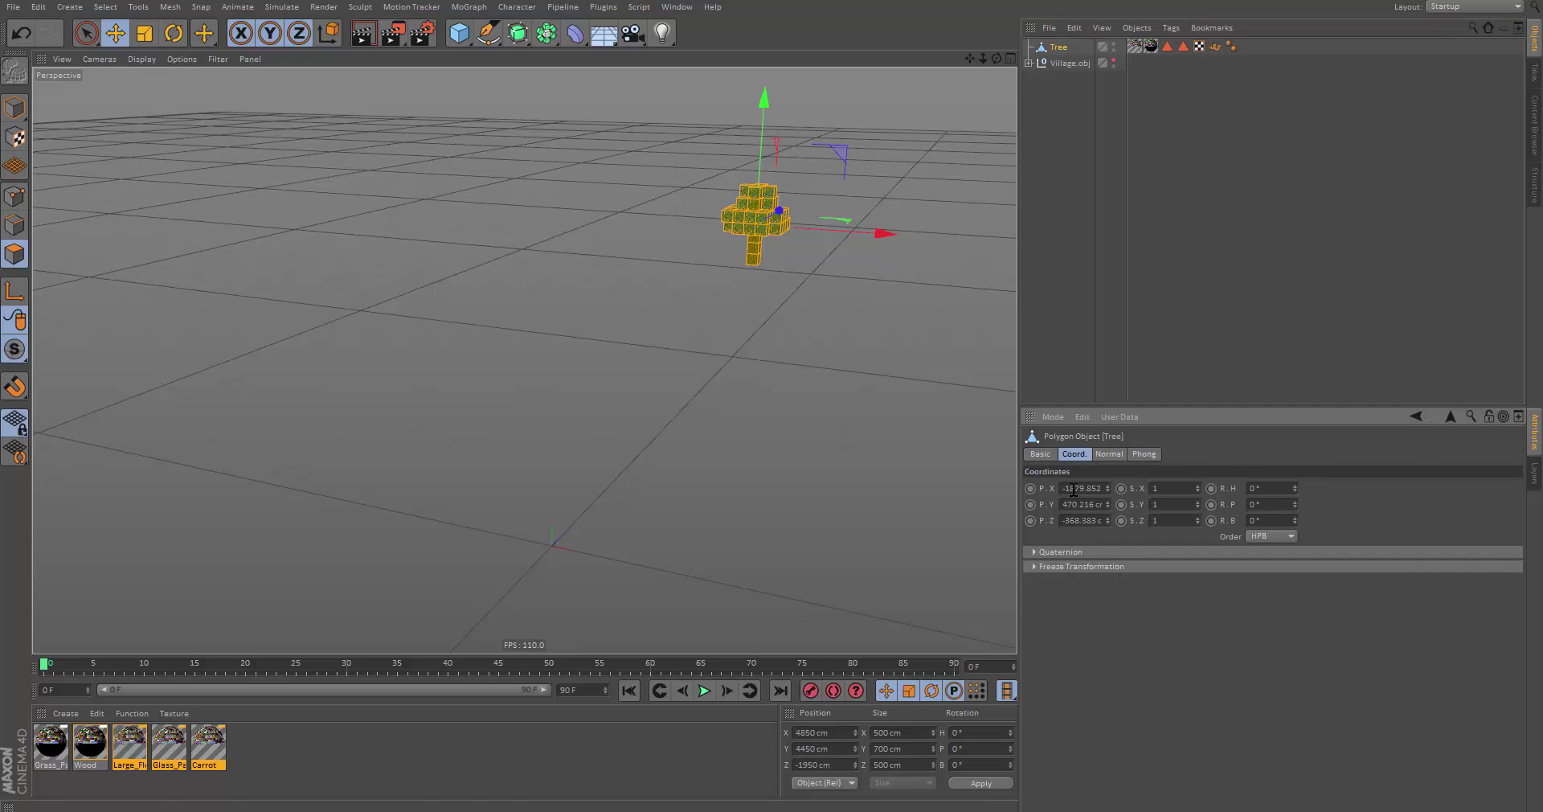
click(828, 733)
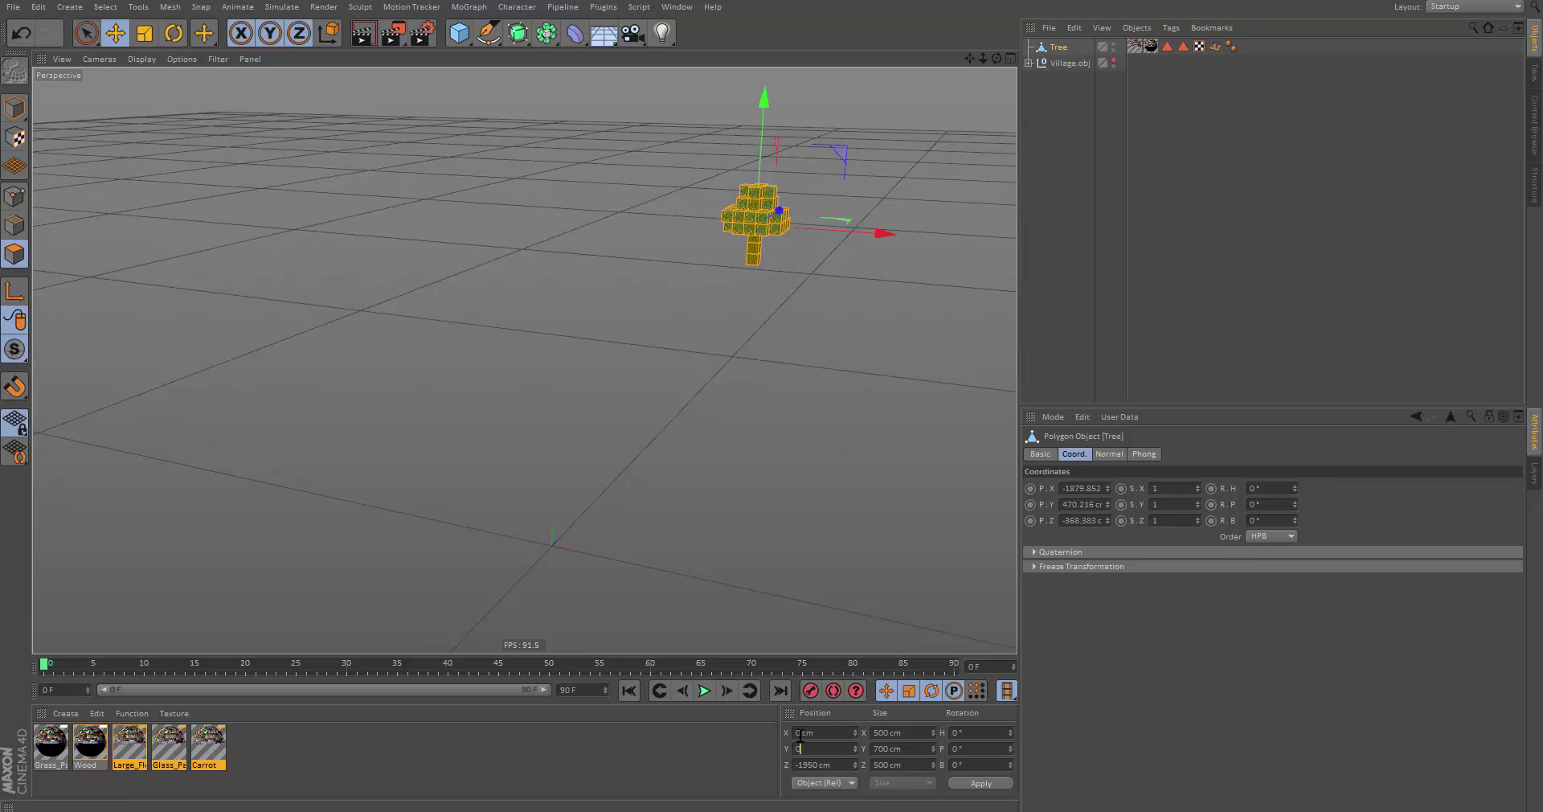
key(Return)
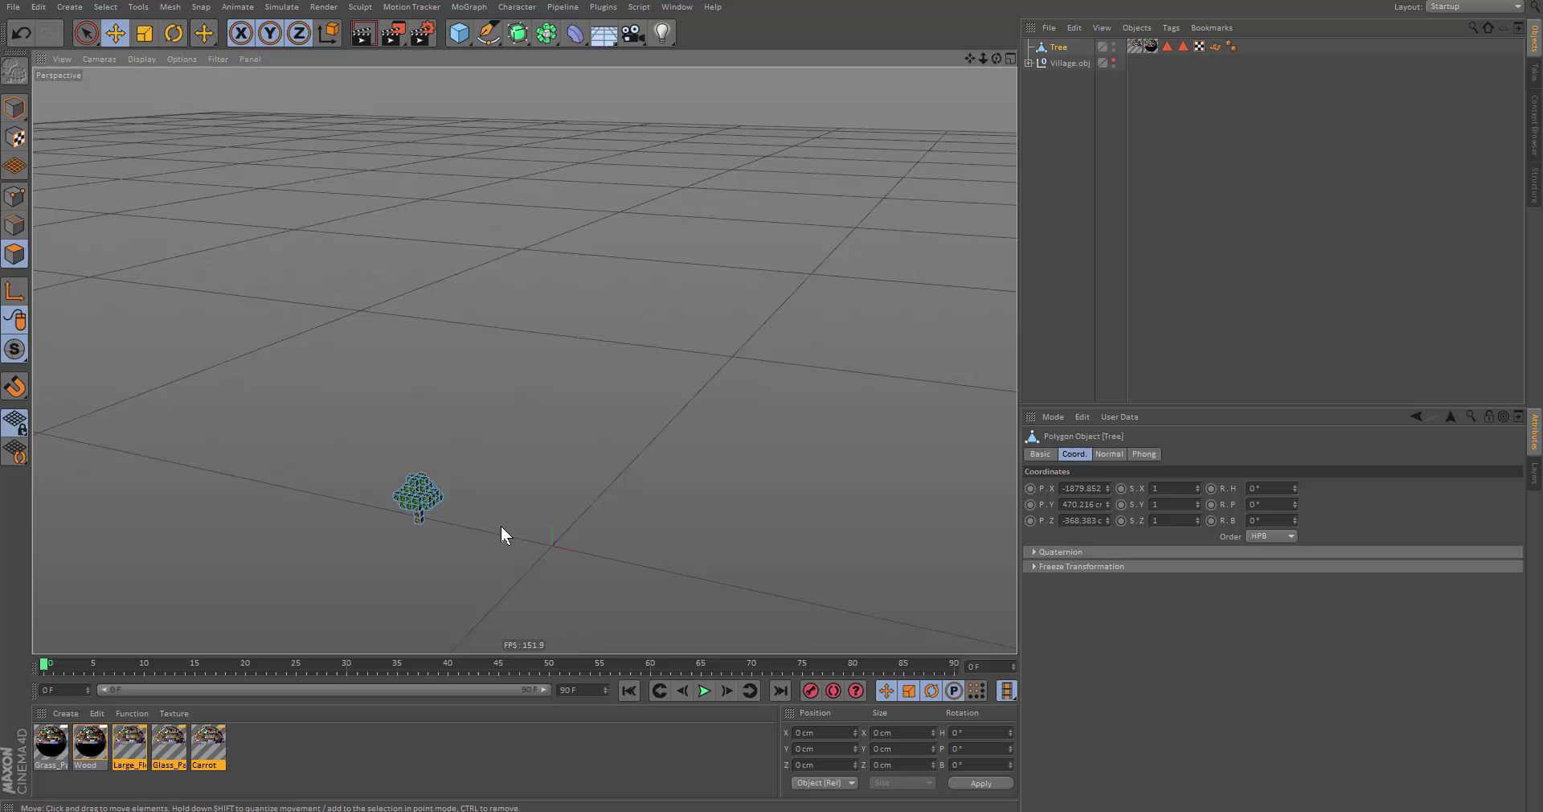
Step: Switch to model mode and set the Tree object's position coordinates to 0 cm on X, Y and Z
scroll(416, 489, up, 5)
double_click(651, 481)
alt+drag(515, 526, 544, 363)
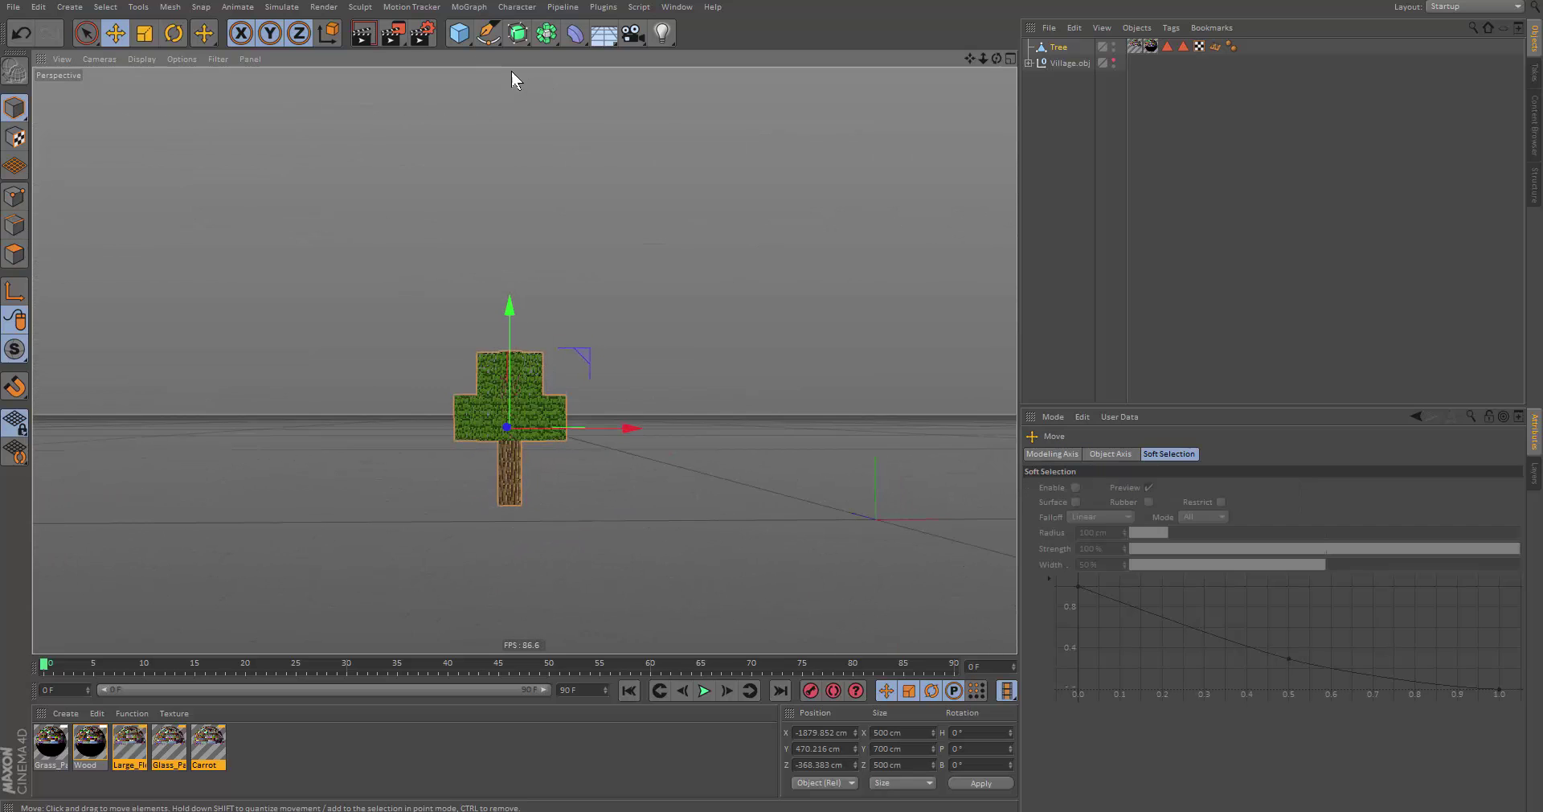
click(1061, 46)
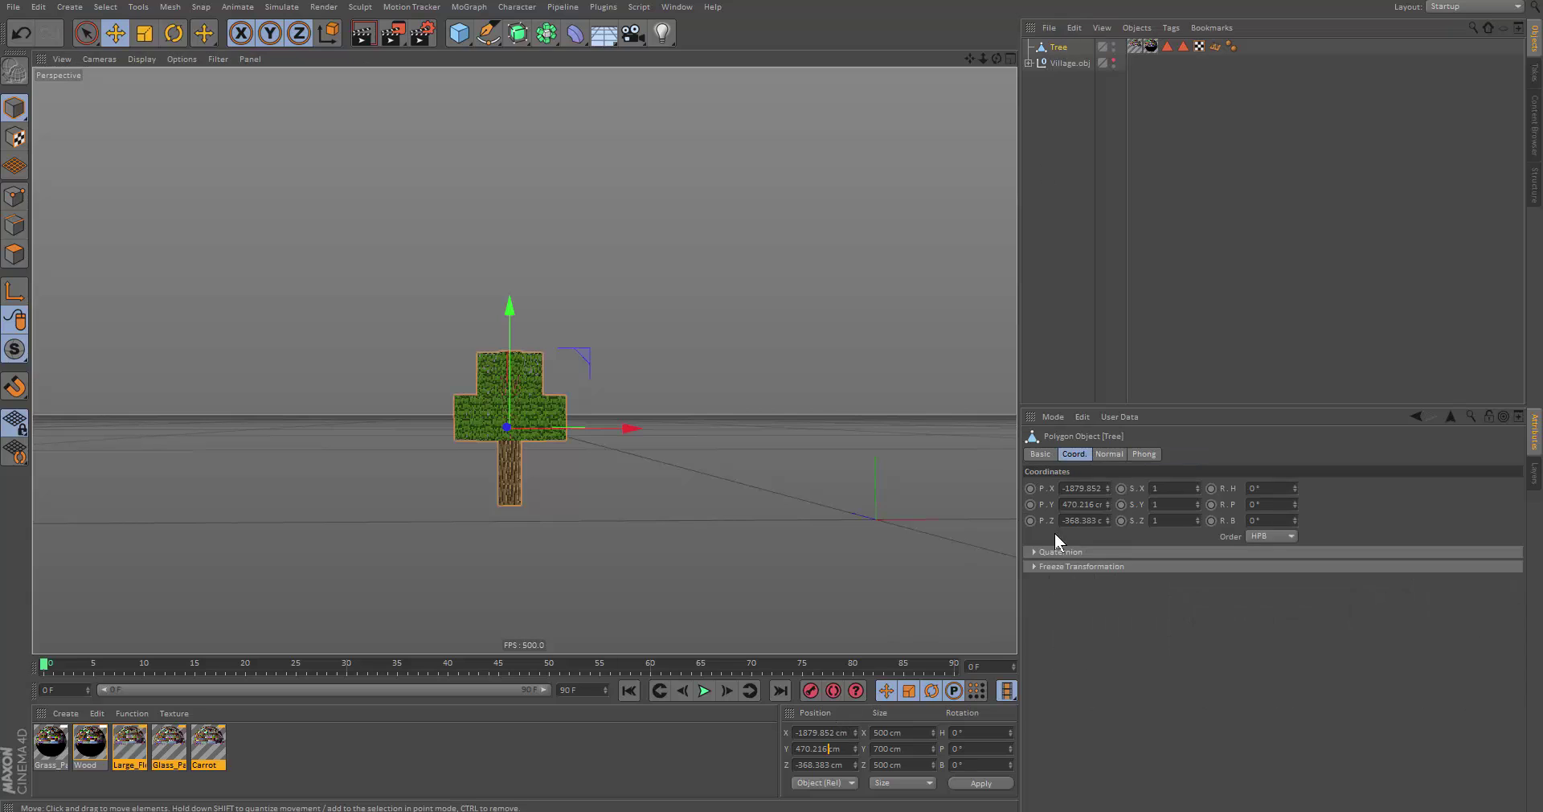
text(0)
key(Tab)
text(0)
key(Tab)
text(0)
key(Return)
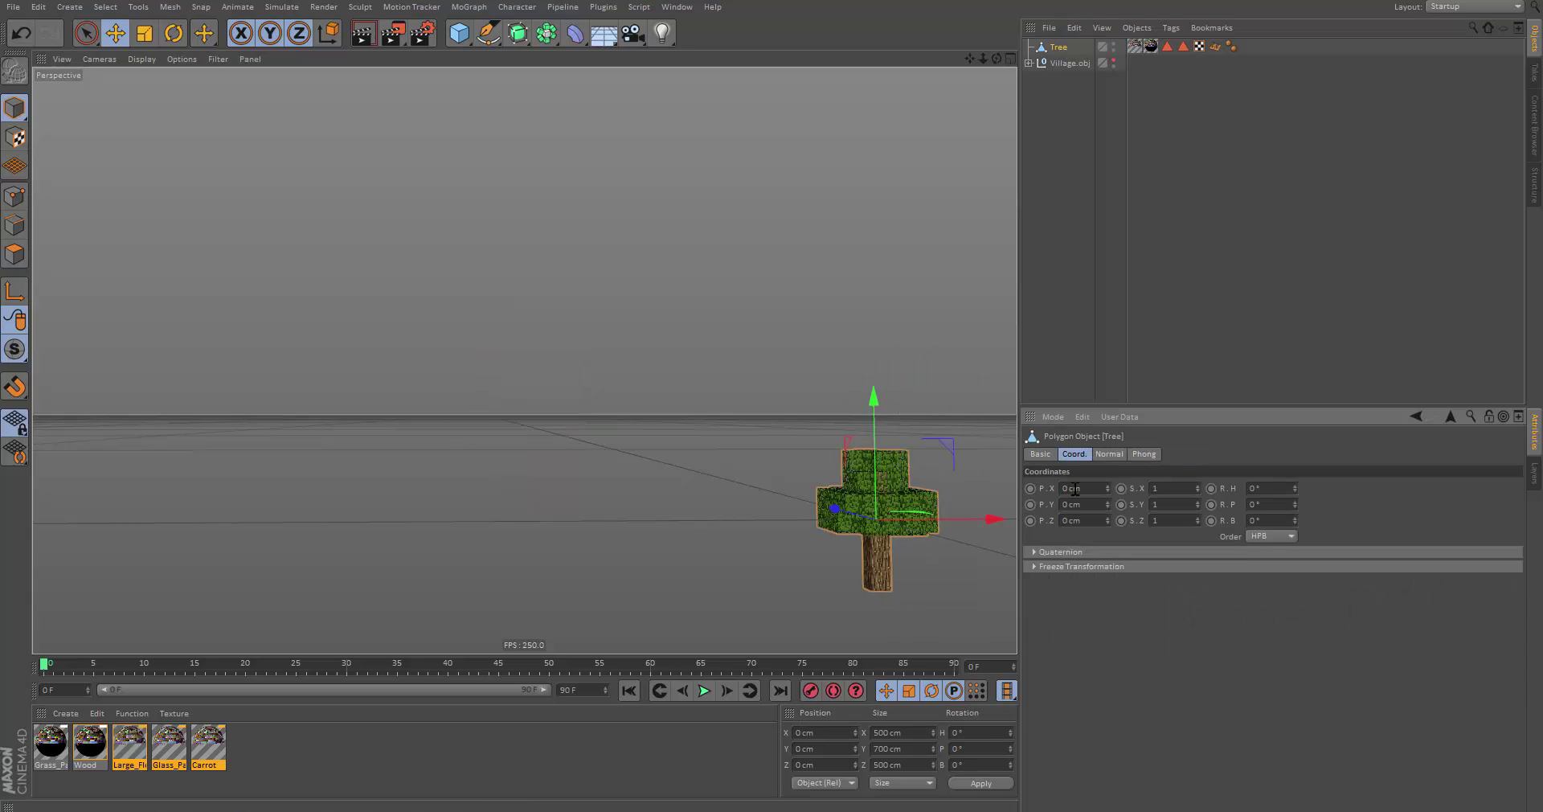
alt+middle_drag(848, 519, 597, 457)
scroll(639, 431, up, 2)
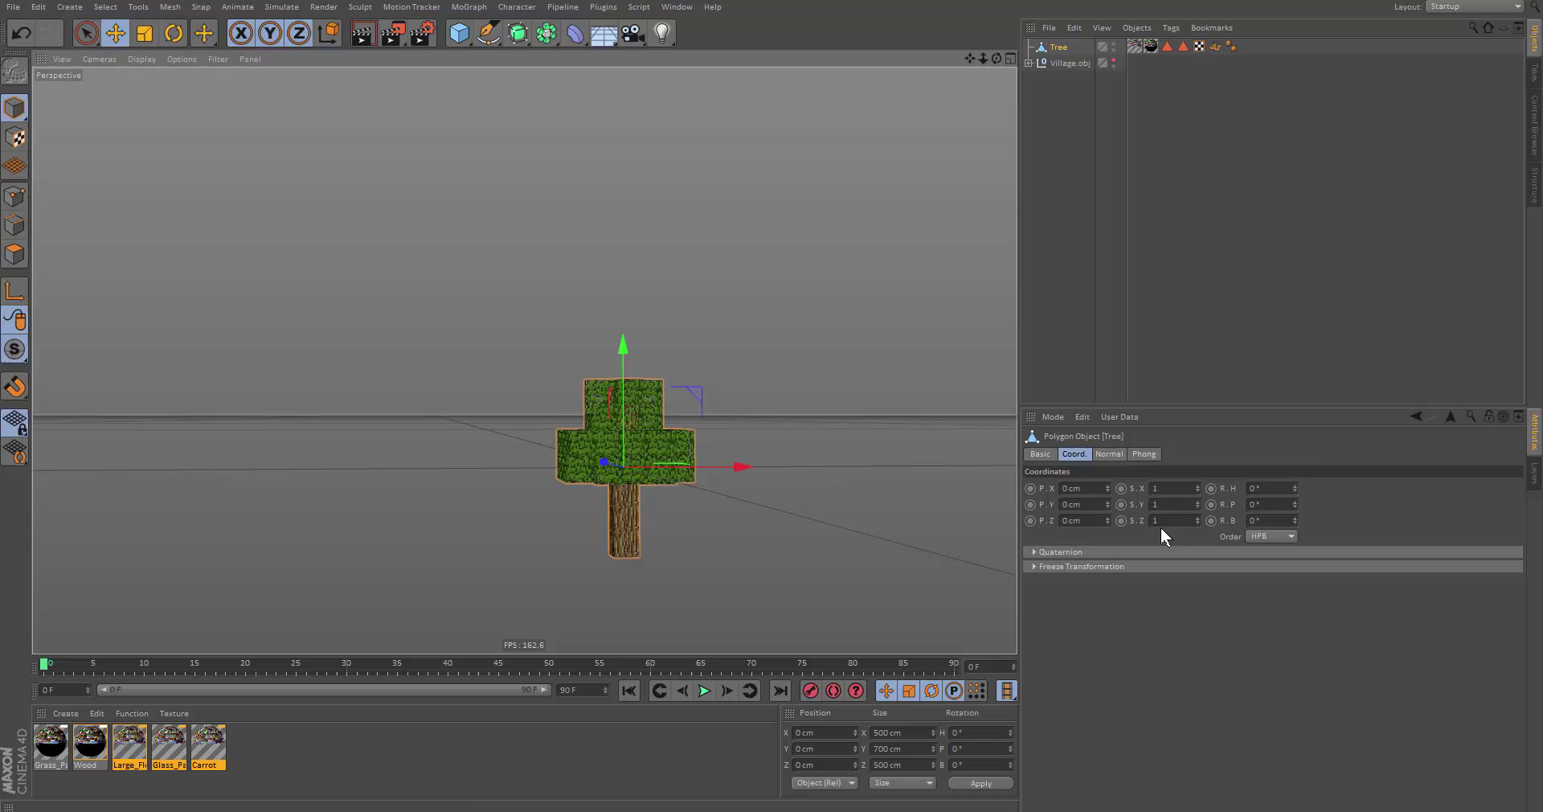
drag(615, 387, 631, 329)
key(ctrl+z)
Step: Set the quantize movement increment to 50 cm in the modeling settings
alt+right_drag(735, 438, 823, 409)
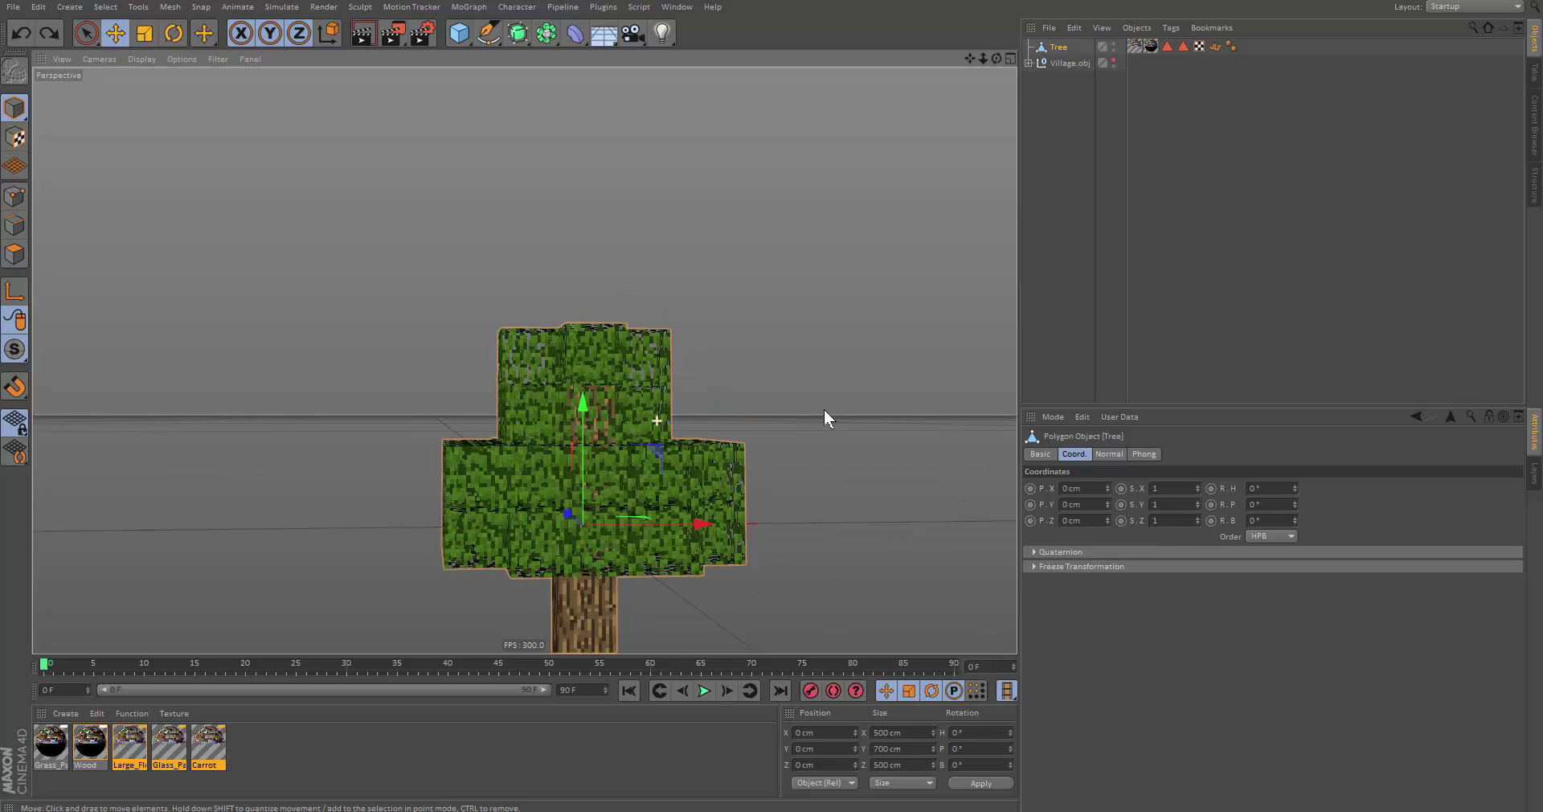
alt+middle_drag(823, 408, 713, 374)
alt+drag(713, 375, 691, 481)
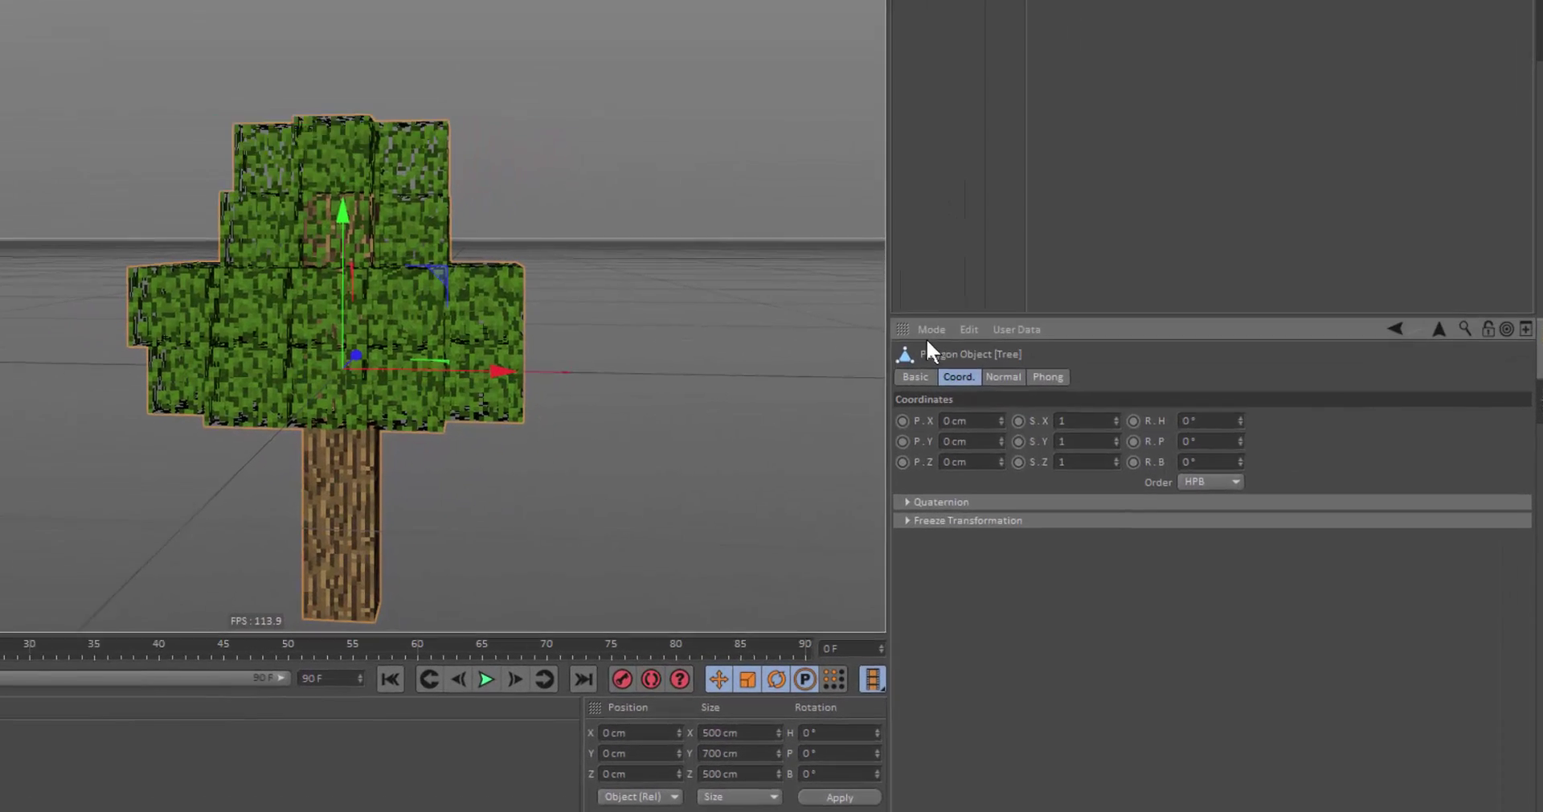
click(1053, 416)
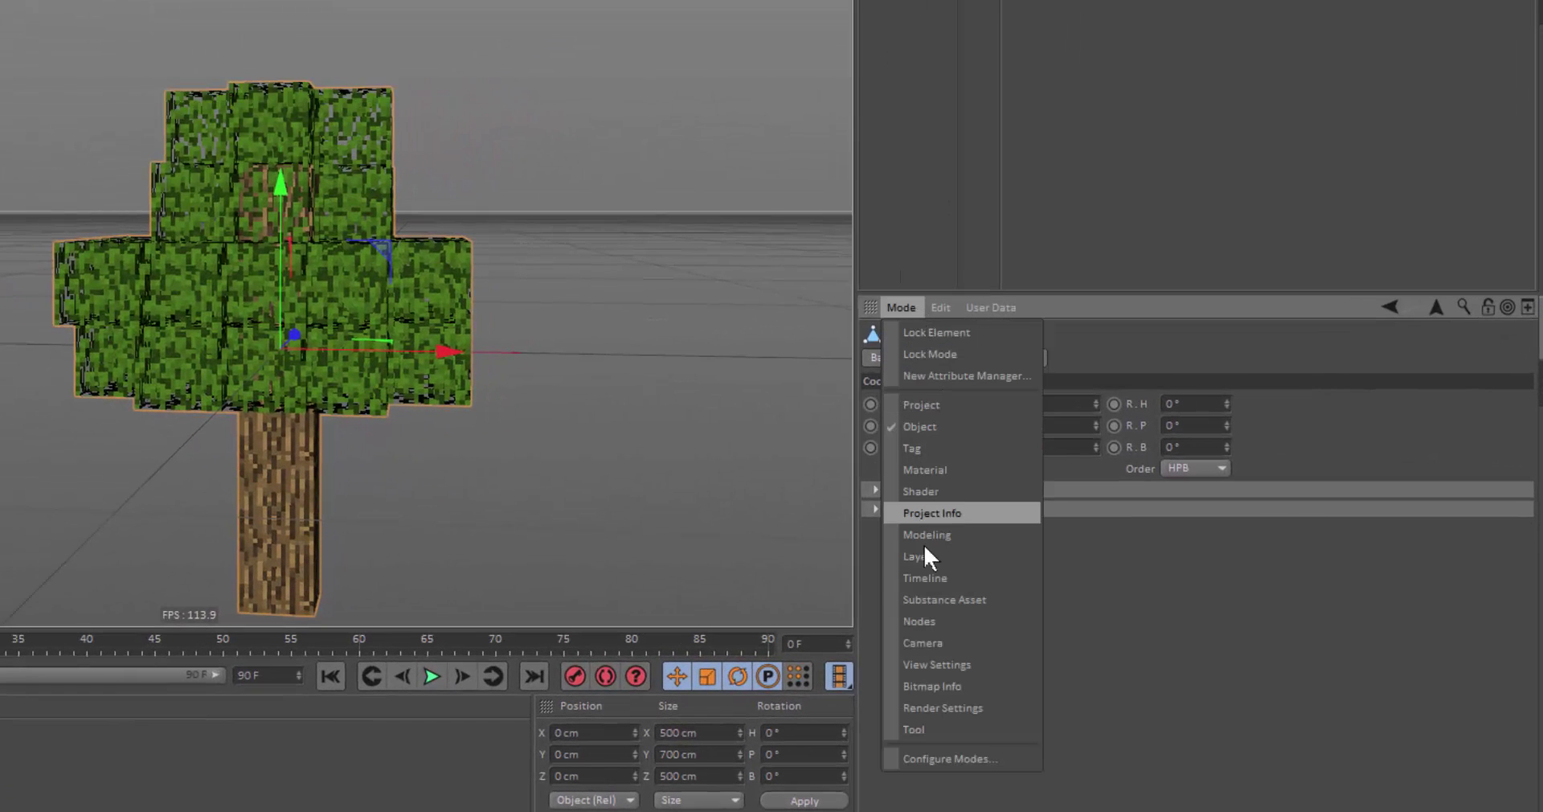
click(949, 534)
click(973, 358)
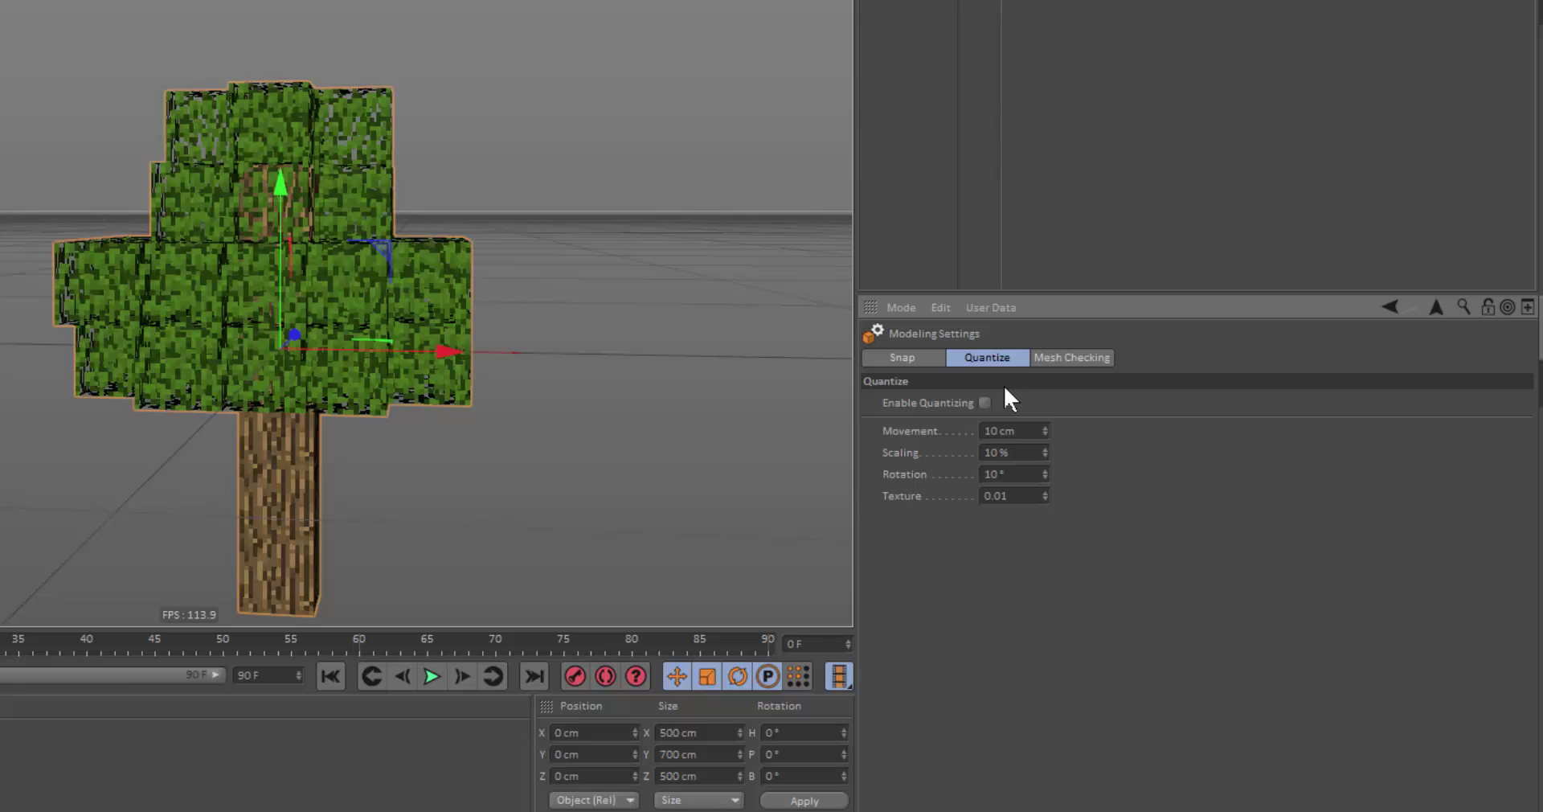
double_click(1007, 431)
text(50)
key(Return)
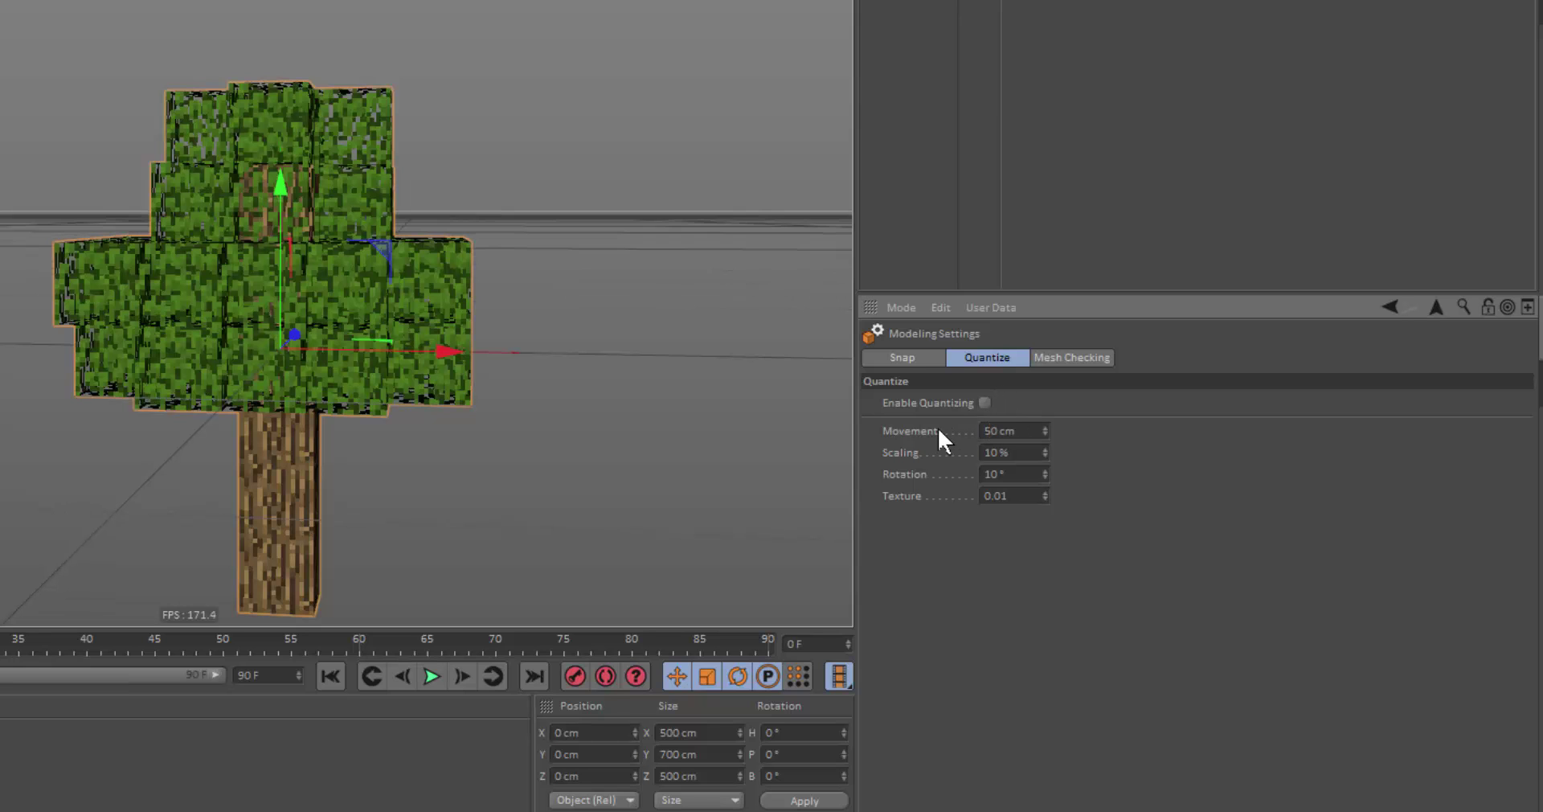
Step: Raise the Tree object by 350 cm with quantized movement so the trunk's base rests on the world origin
drag(591, 394, 722, 211)
alt+middle_drag(590, 359, 593, 349)
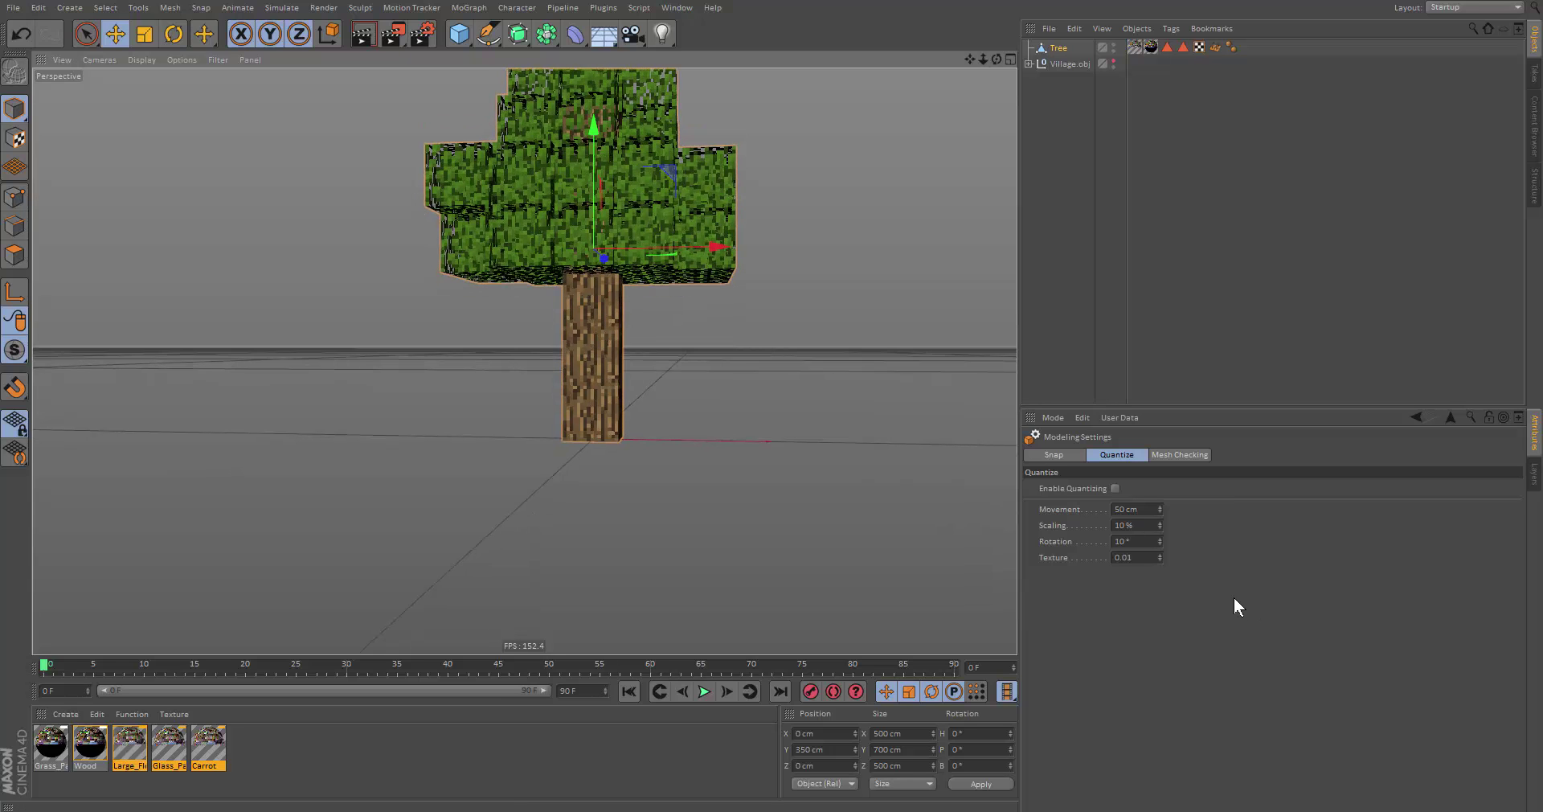
drag(1143, 510, 1084, 496)
alt+drag(572, 348, 107, 264)
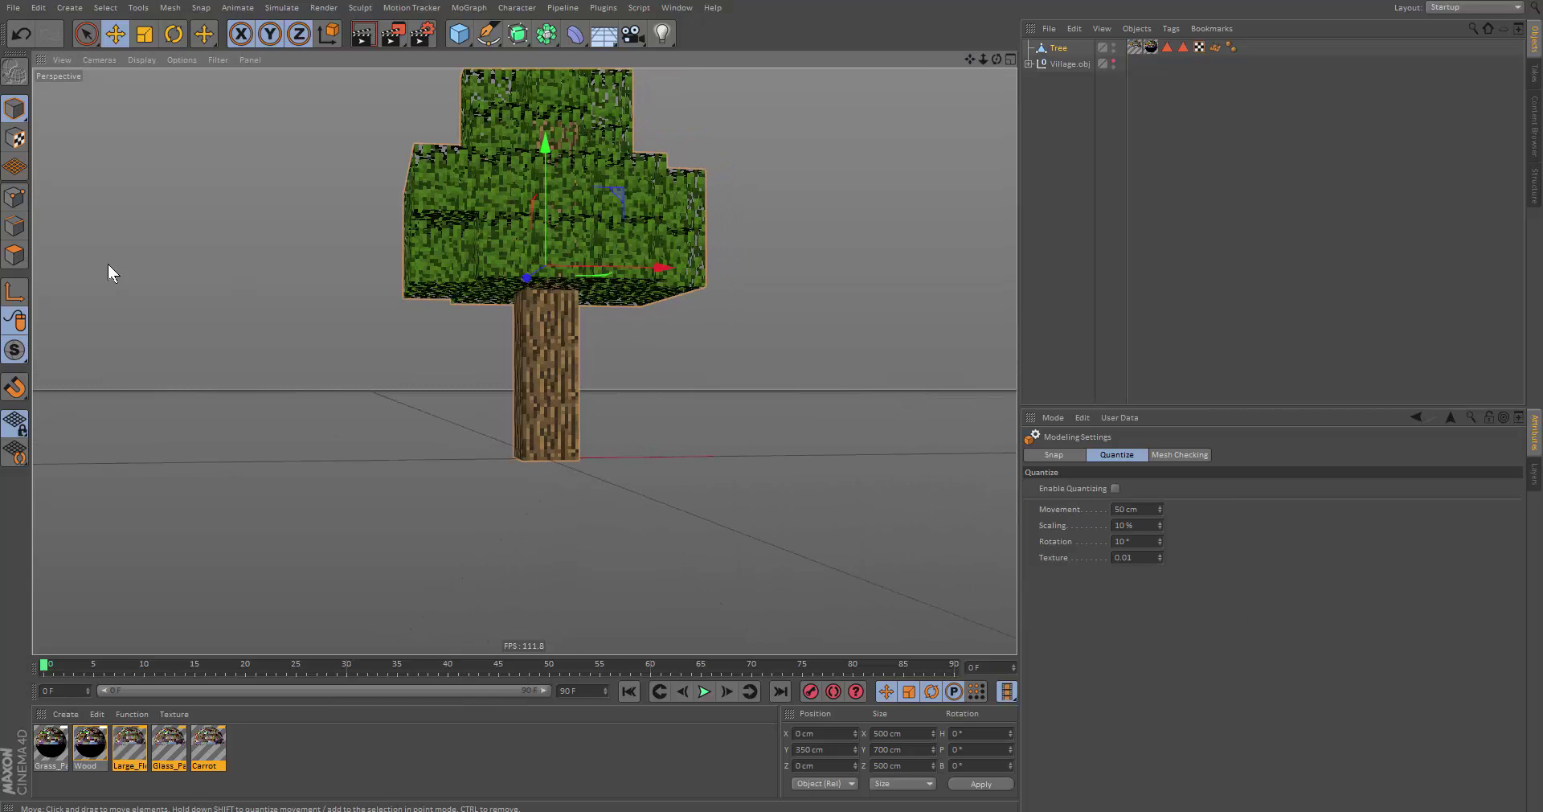
Step: Enable axis editing, lower only Tree's axis by 350 cm to the trunk's base, and disable axis editing
click(20, 302)
drag(545, 205, 528, 357)
key(ctrl+z)
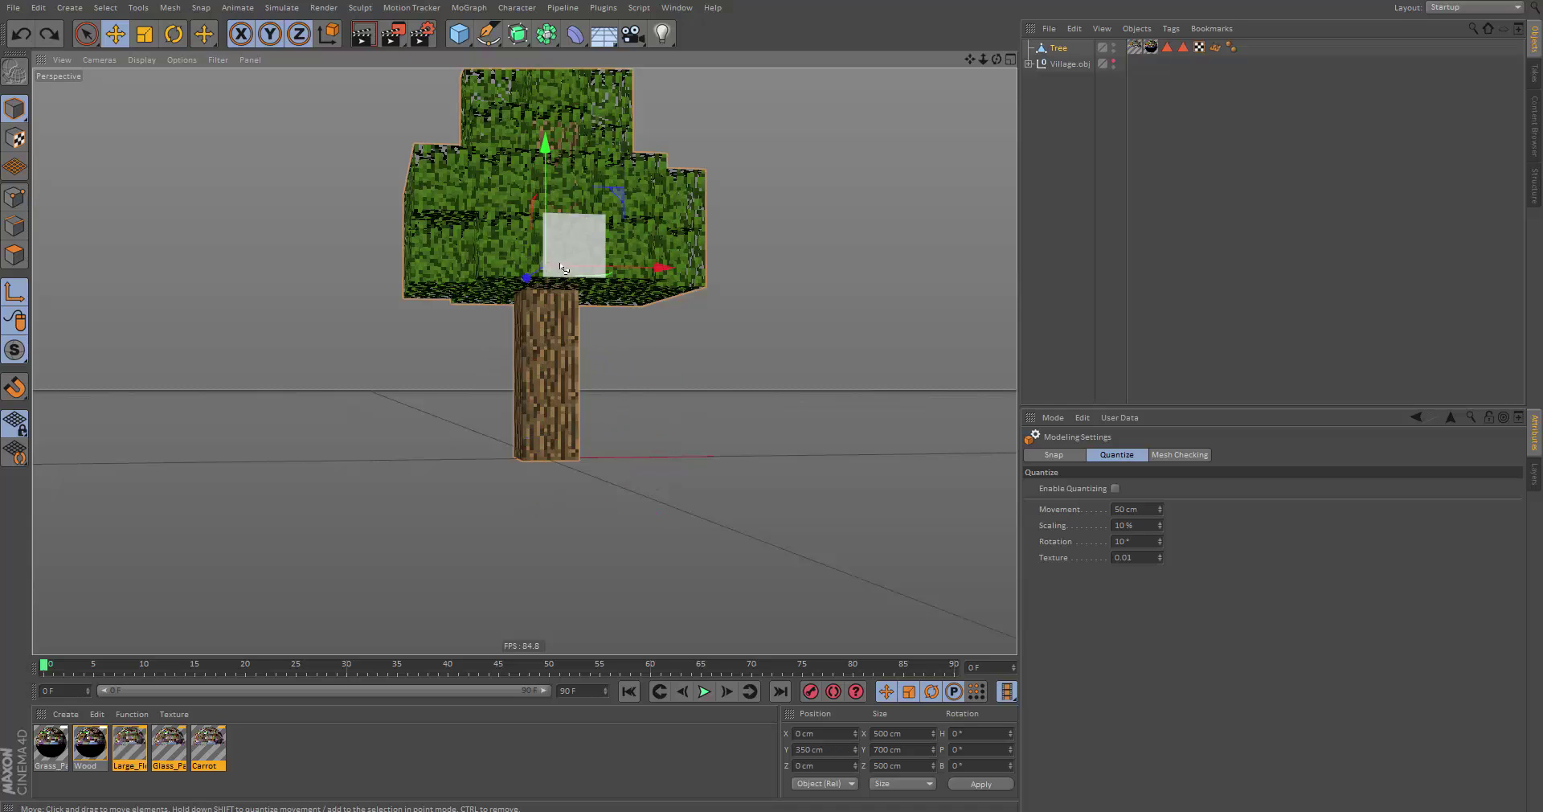
shift+drag(550, 265, 556, 402)
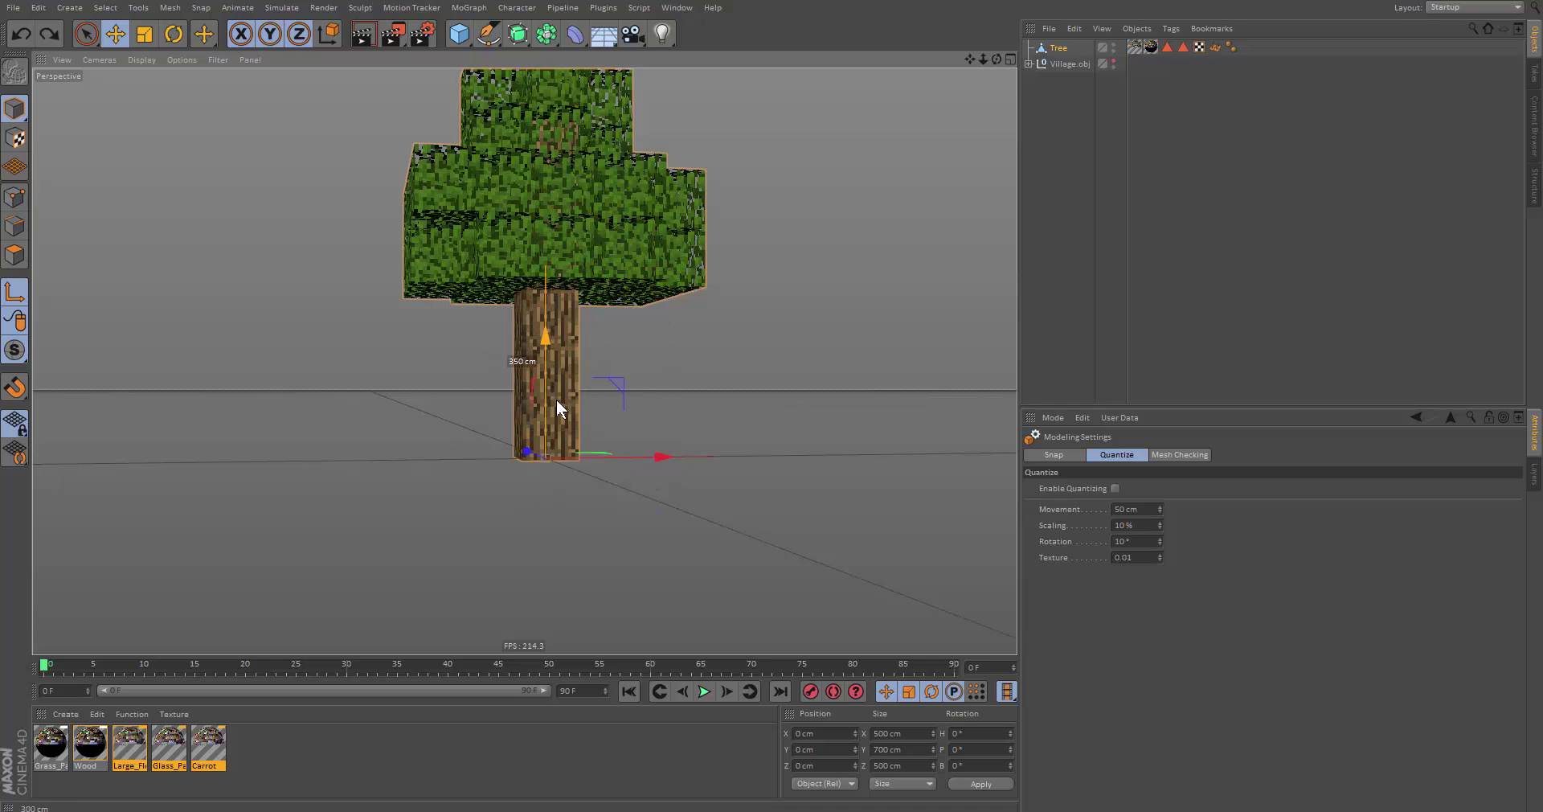
alt+middle_drag(575, 369, 572, 355)
mouse_move(571, 355)
alt+mouse_down()
mouse_move(570, 339)
mouse_move(562, 370)
alt+mouse_up()
click(22, 288)
drag(645, 465, 698, 323)
key(ctrl+z)
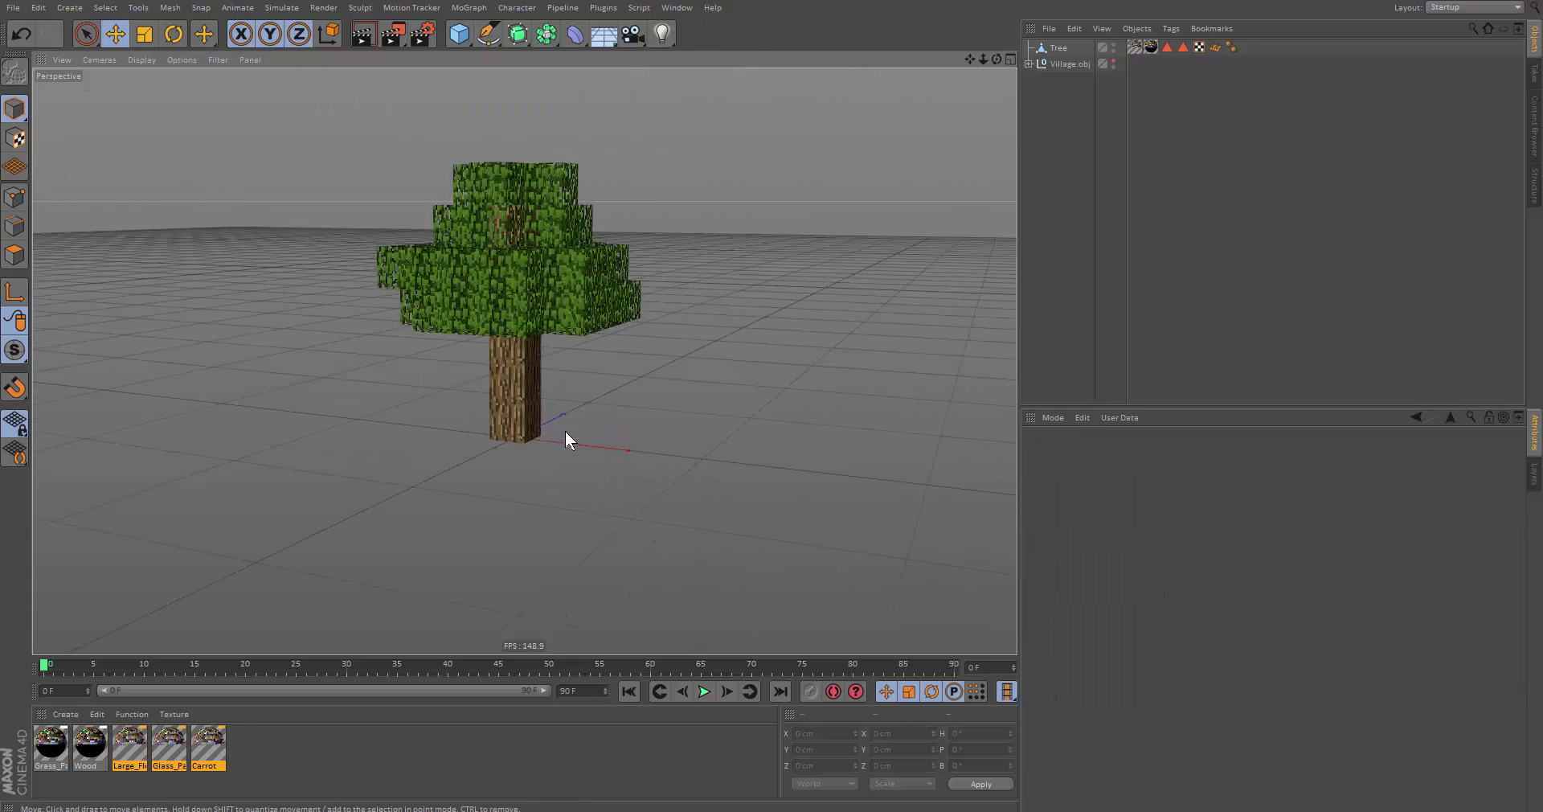
Step: Add a Plane, place it at about X 878, Y 551 and Z 242 cm, and make Tree its child
scroll(550, 436, up, 3)
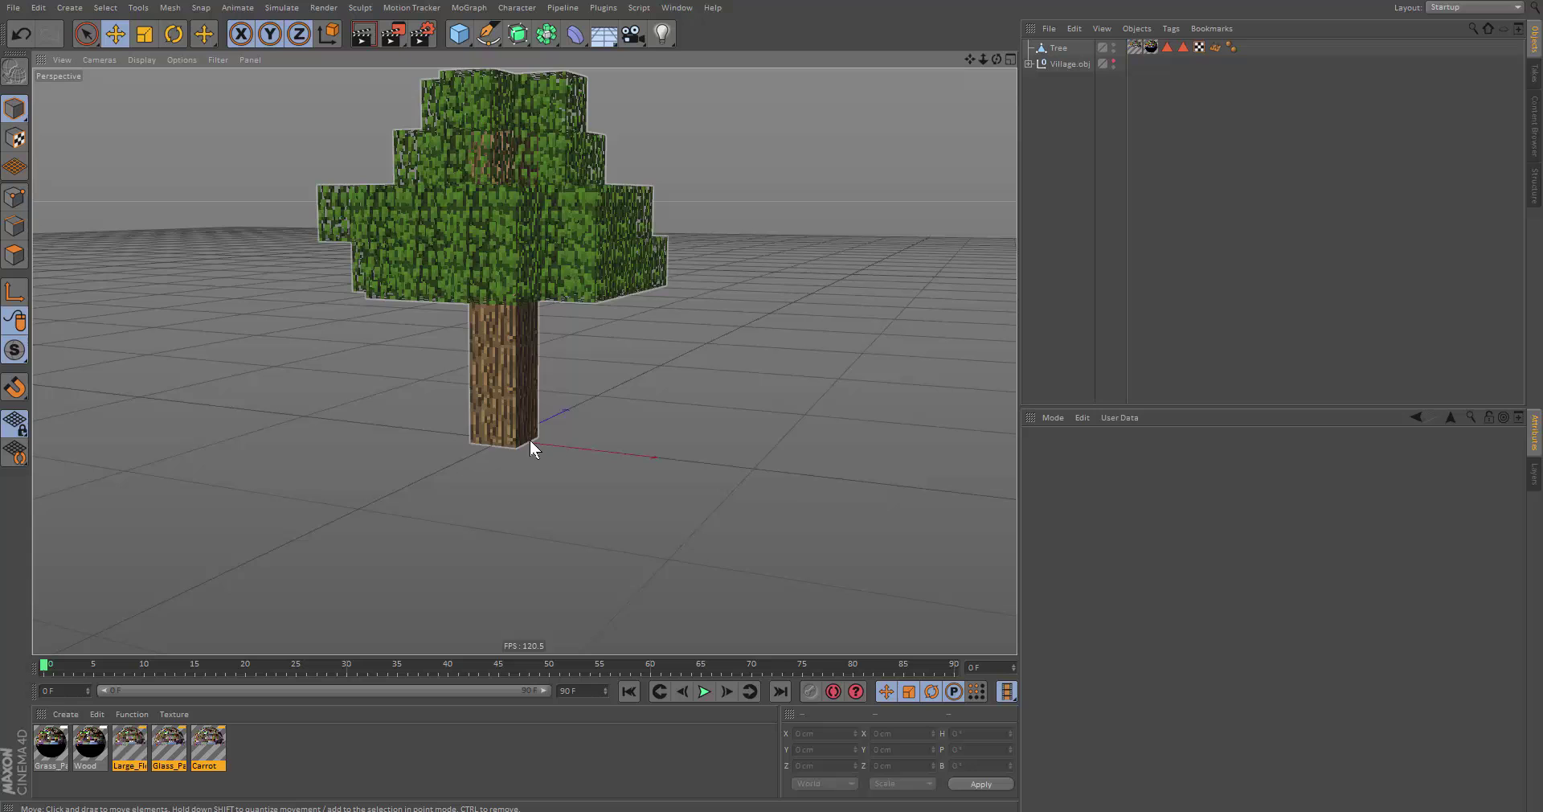
click(529, 425)
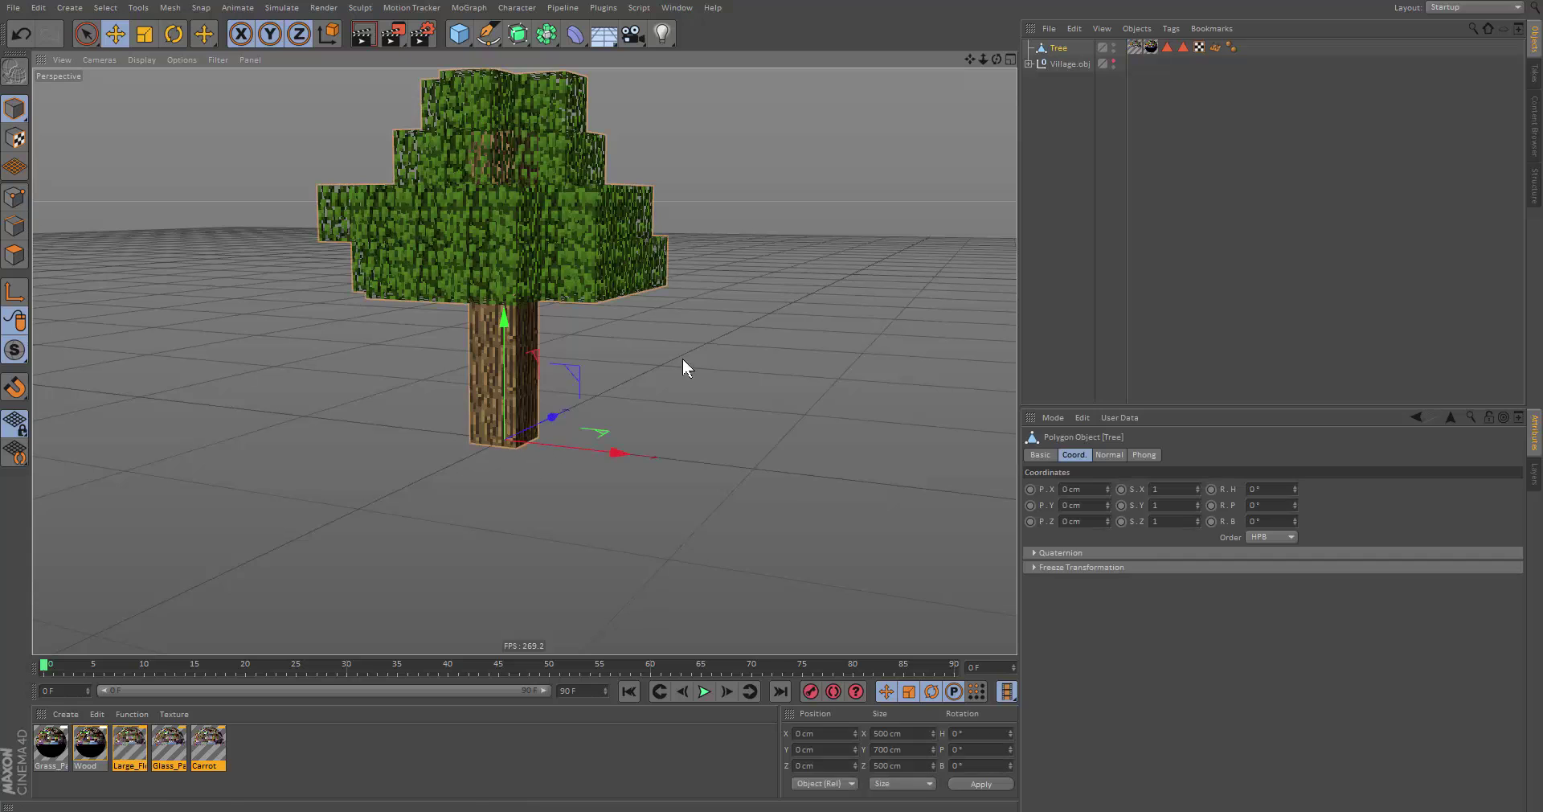
click(459, 34)
click(616, 78)
alt+drag(544, 375, 1061, 48)
key(e)
mouse_move(728, 287)
alt+middle_down()
mouse_move(600, 357)
mouse_move(700, 295)
alt+middle_up()
click(1061, 49)
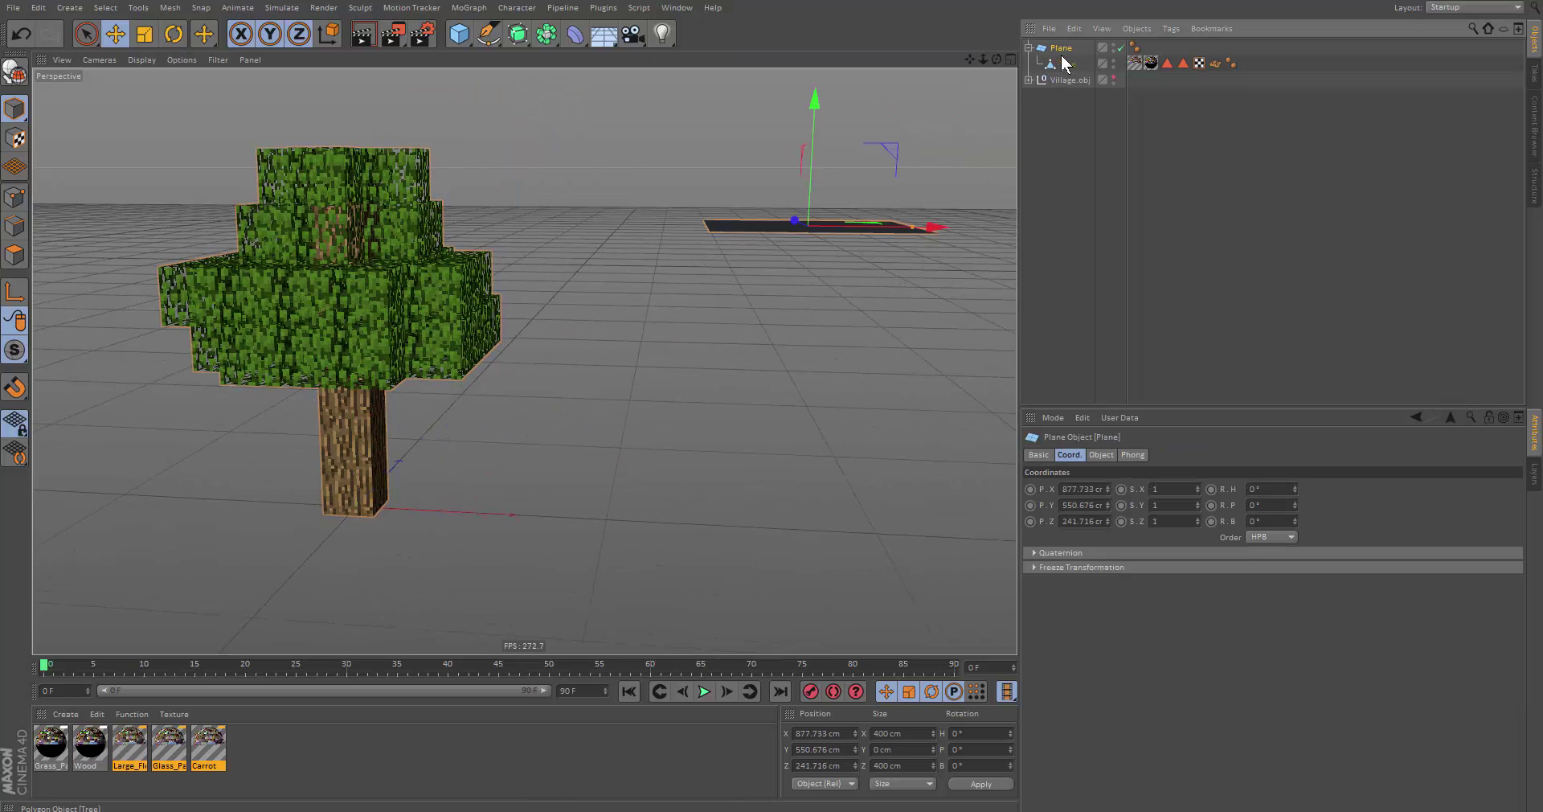
Step: Set the child Tree's local position to 0 cm on X, Y and Z so its trunk stands on the Plane
click(1066, 63)
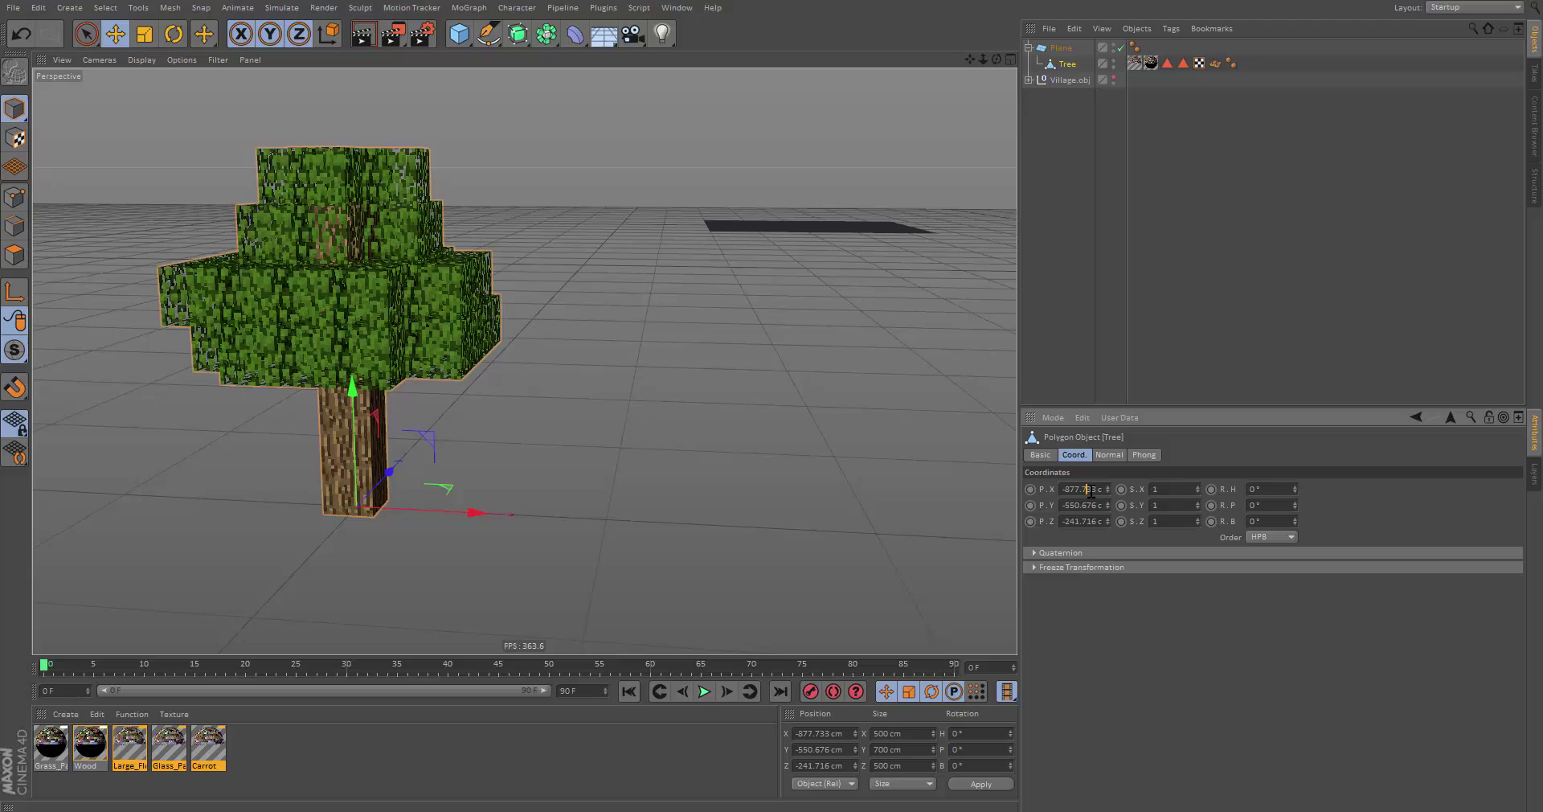
text(0)
key(Tab)
text(0)
key(Tab)
text(0)
key(Return)
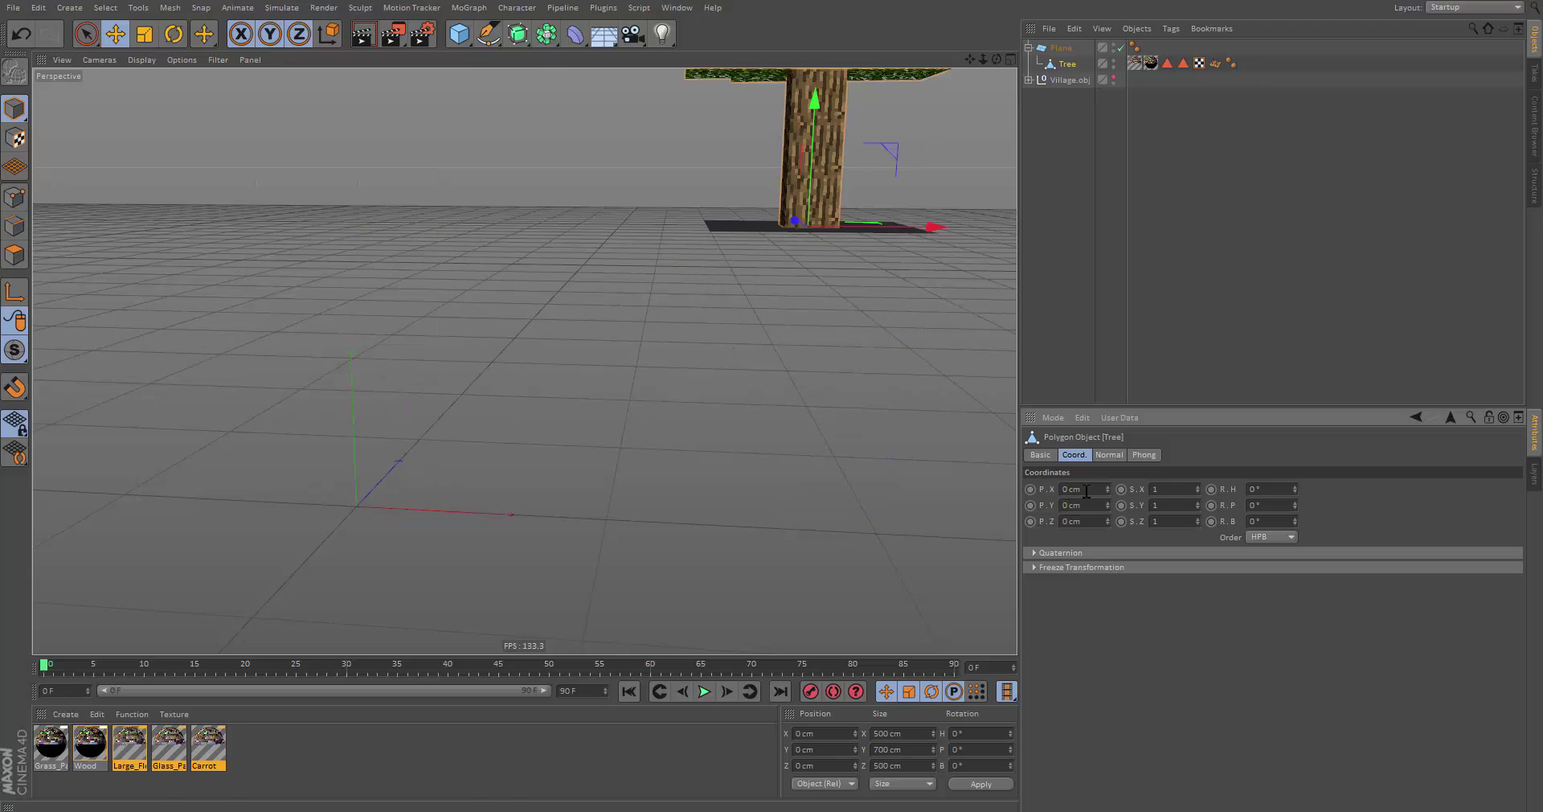
alt+middle_drag(707, 181, 644, 246)
alt+drag(645, 246, 721, 326)
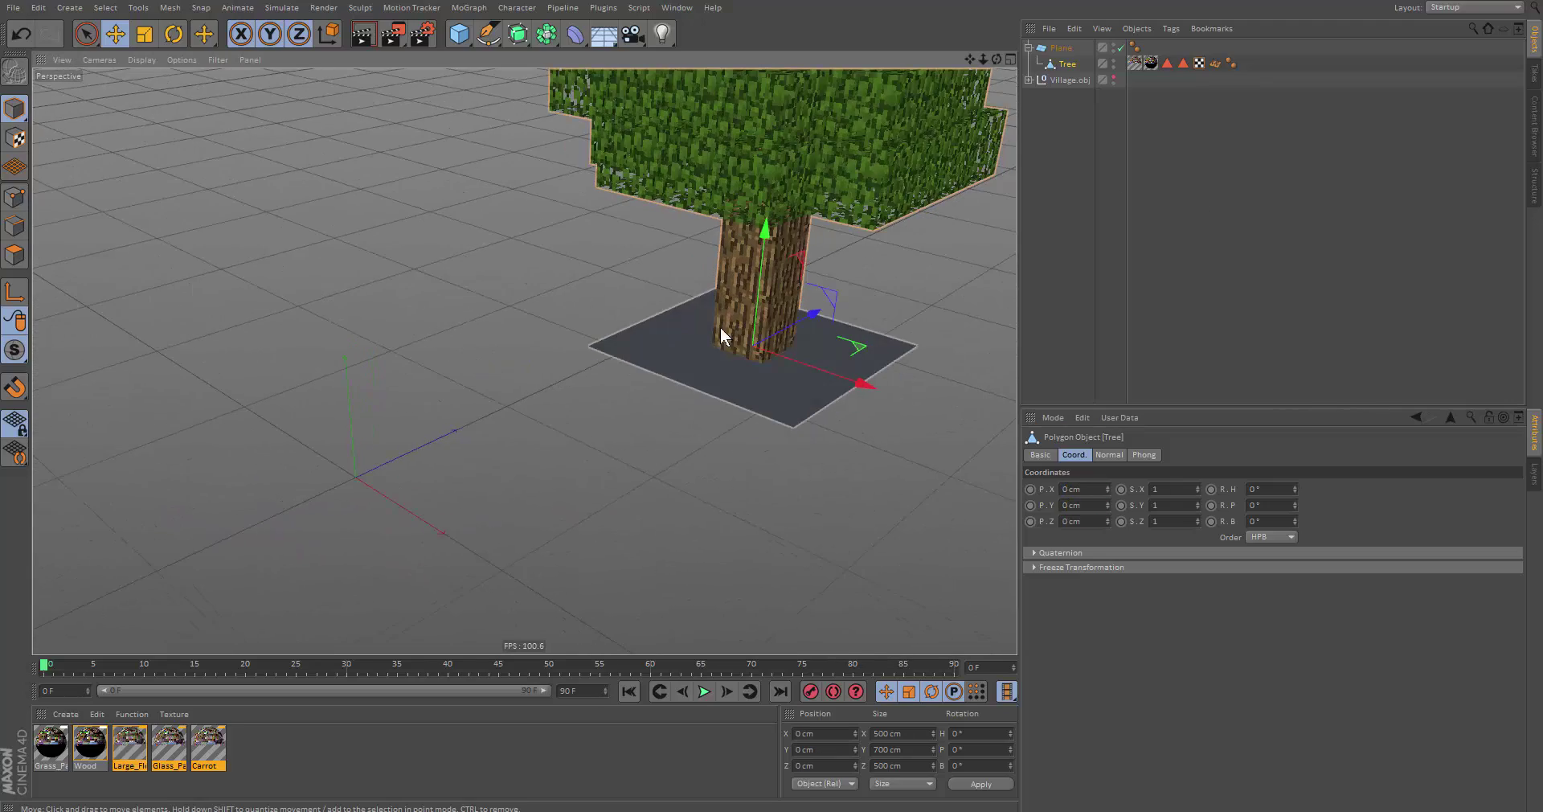
alt+middle_drag(752, 346, 736, 368)
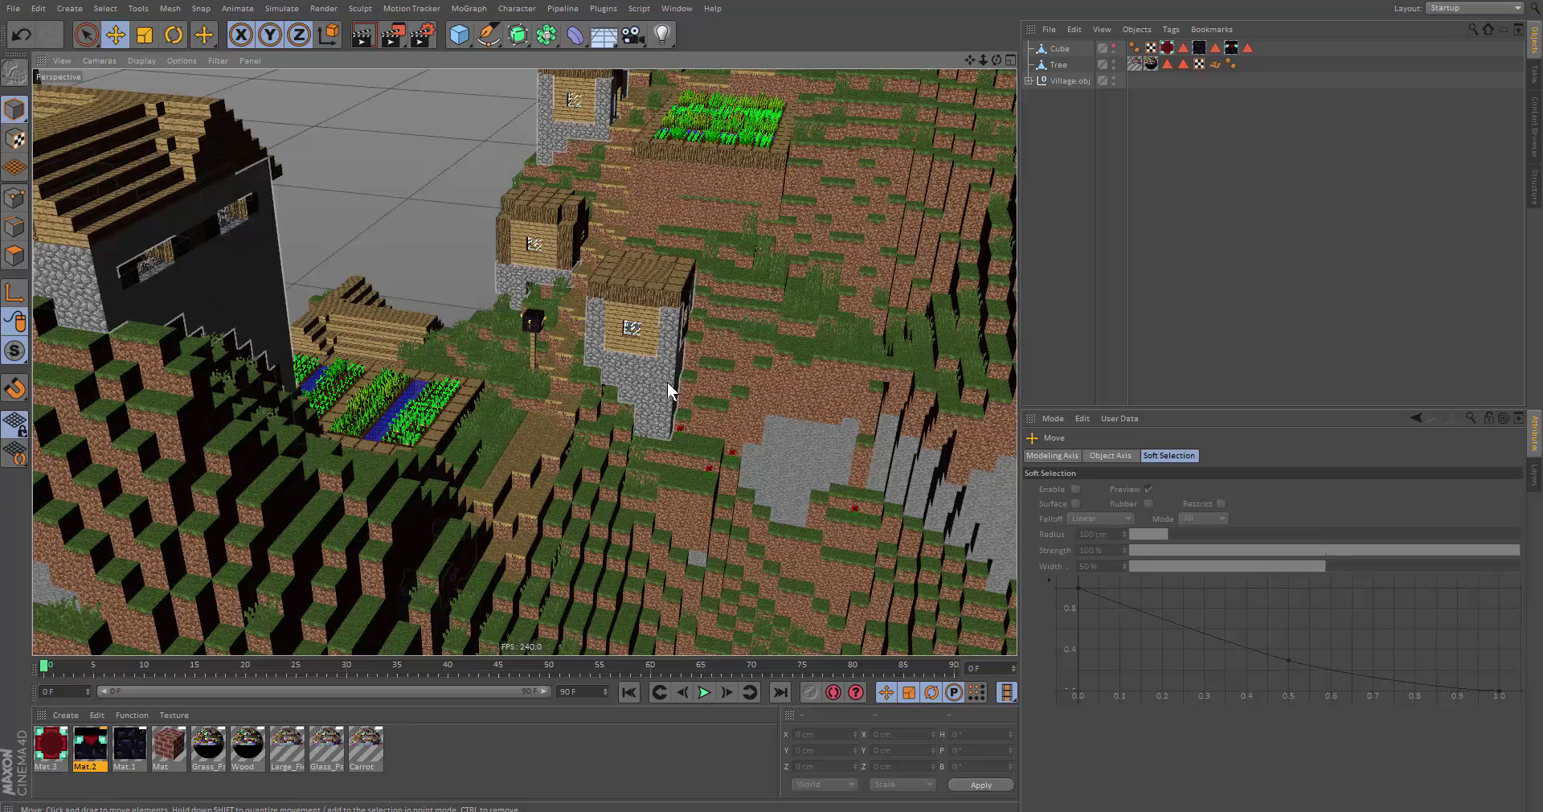
Step: Examine the village's lamp post, houses and surrounding terrain from close up and from a distance
alt+right_drag(523, 328, 668, 407)
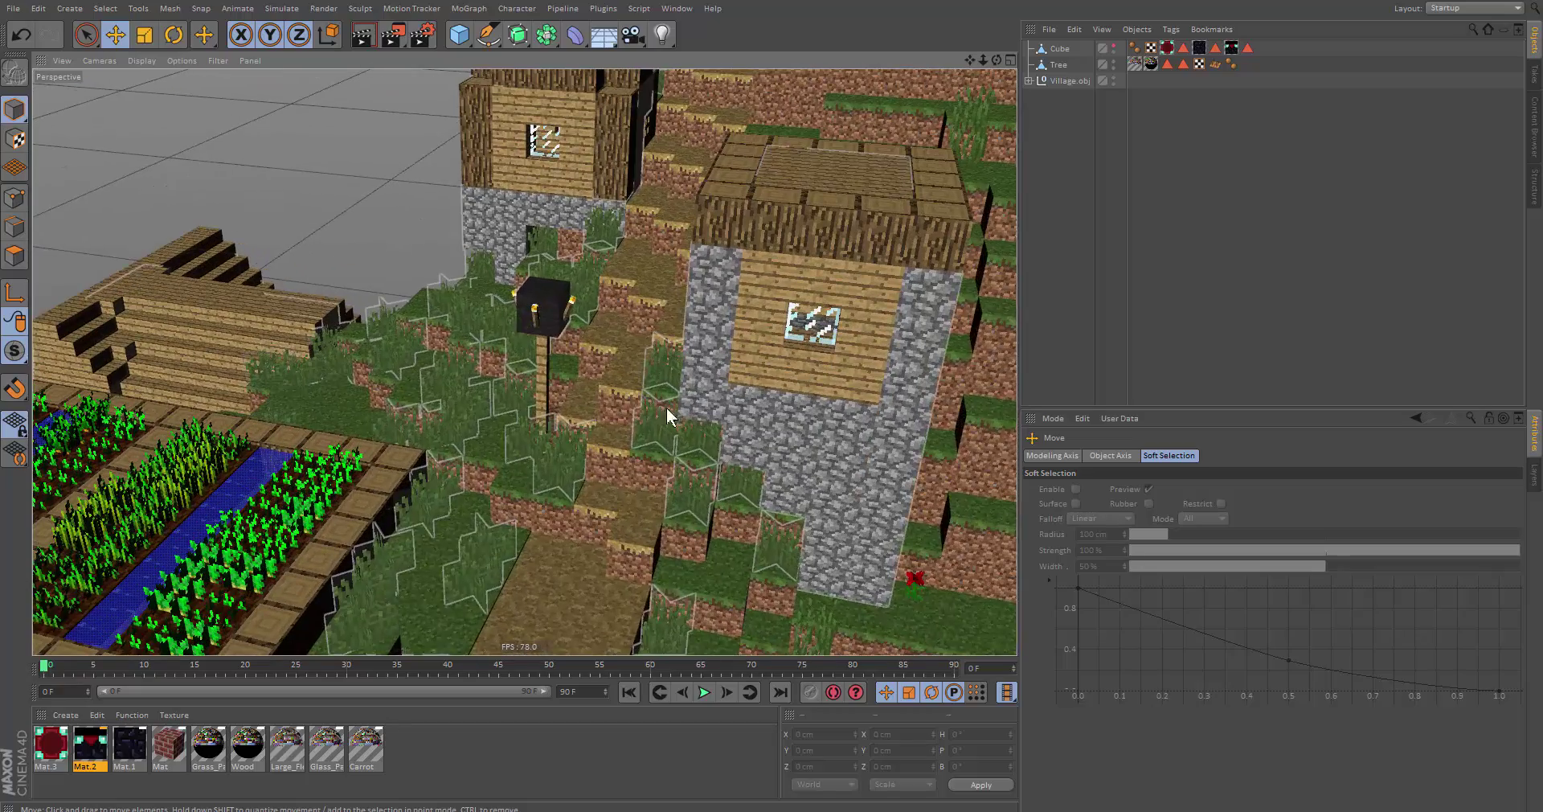
alt+drag(563, 345, 564, 269)
alt+right_drag(564, 277, 788, 321)
alt+middle_drag(748, 410, 672, 241)
alt+right_drag(672, 242, 450, 306)
alt+middle_drag(560, 288, 575, 344)
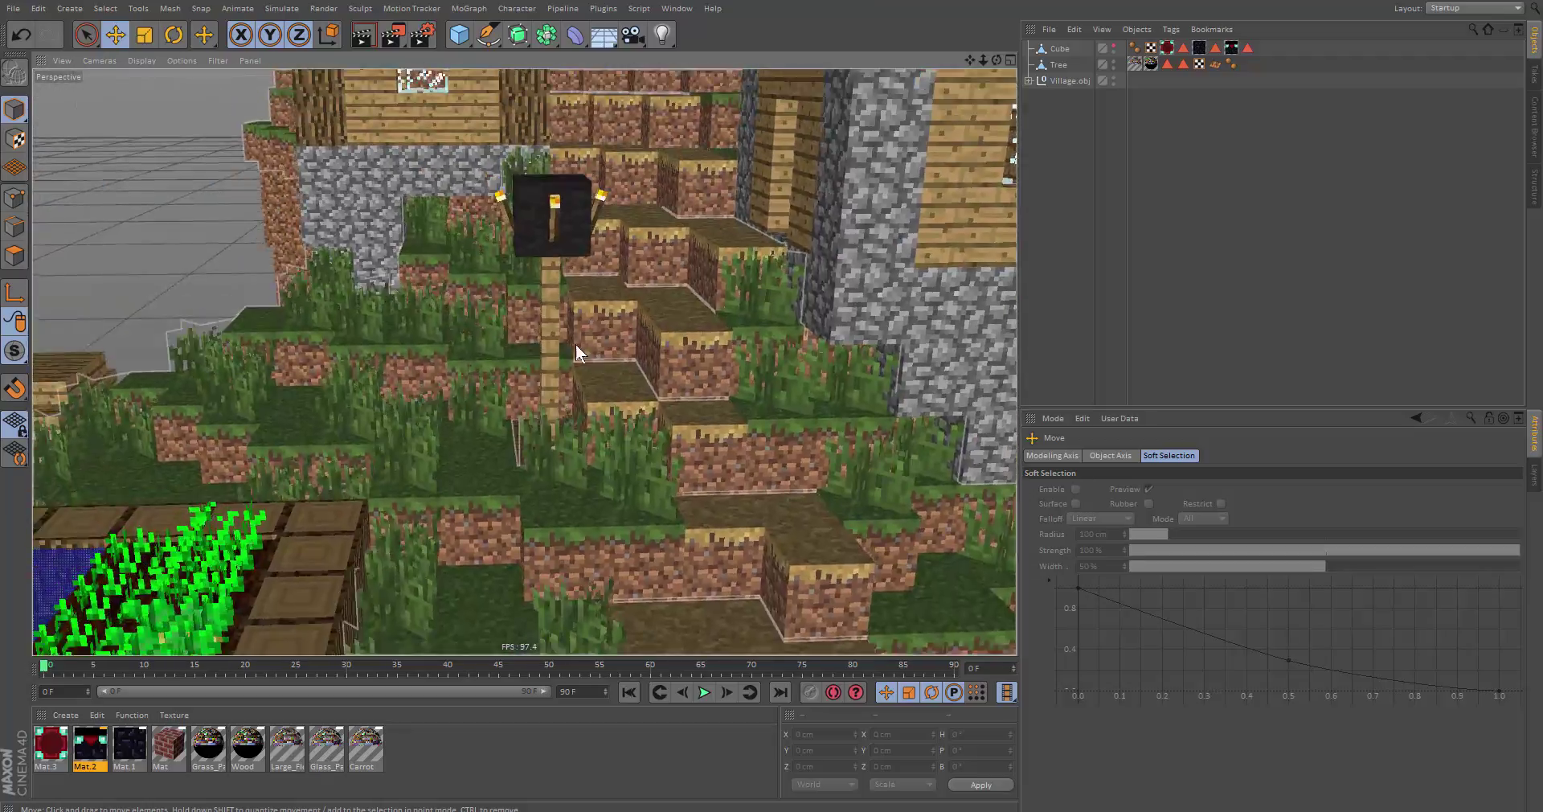
alt+right_drag(575, 344, 181, 420)
alt+right_drag(788, 530, 604, 497)
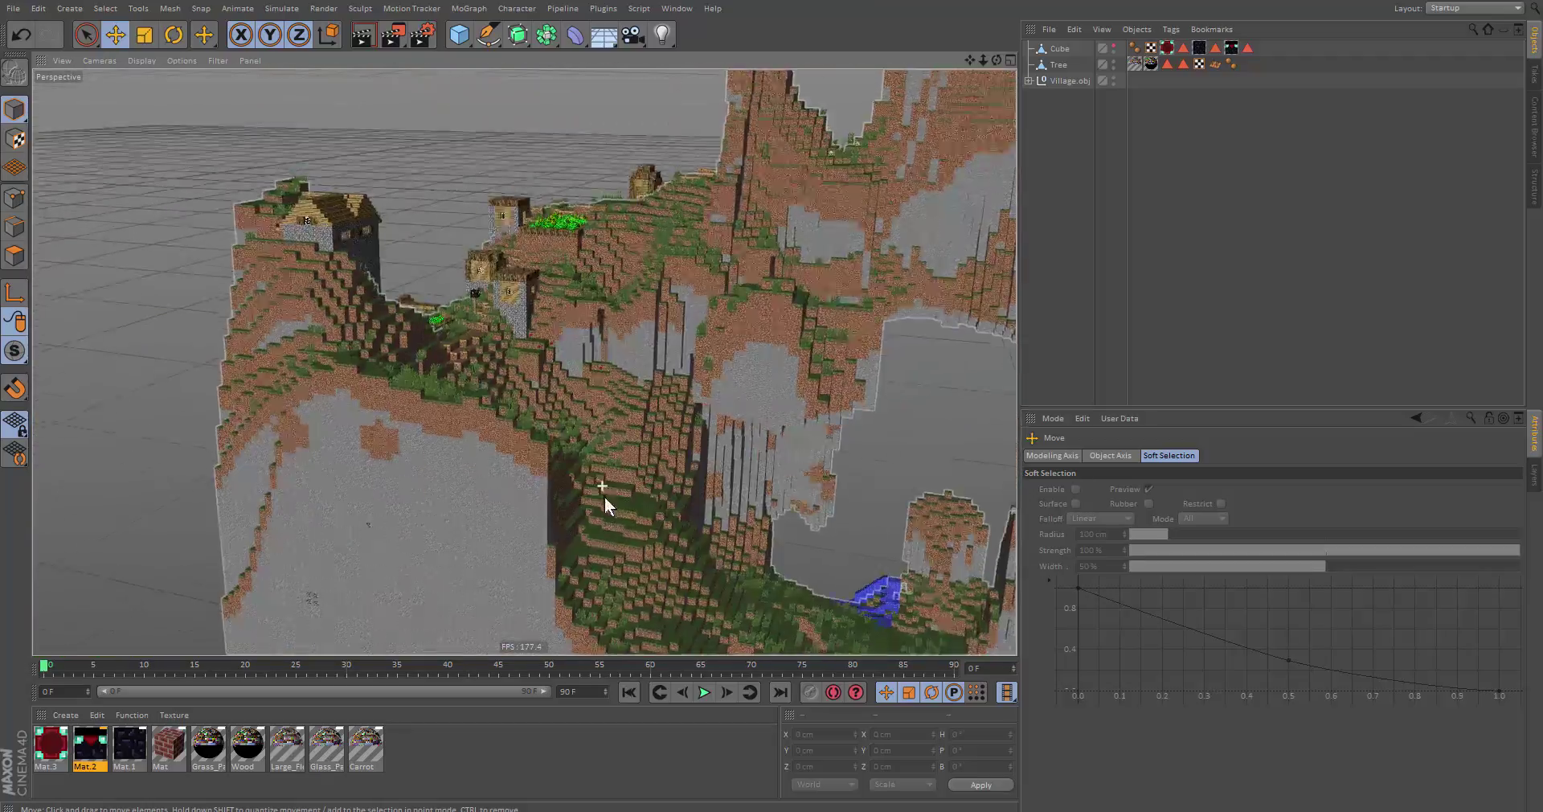
alt+drag(605, 497, 661, 540)
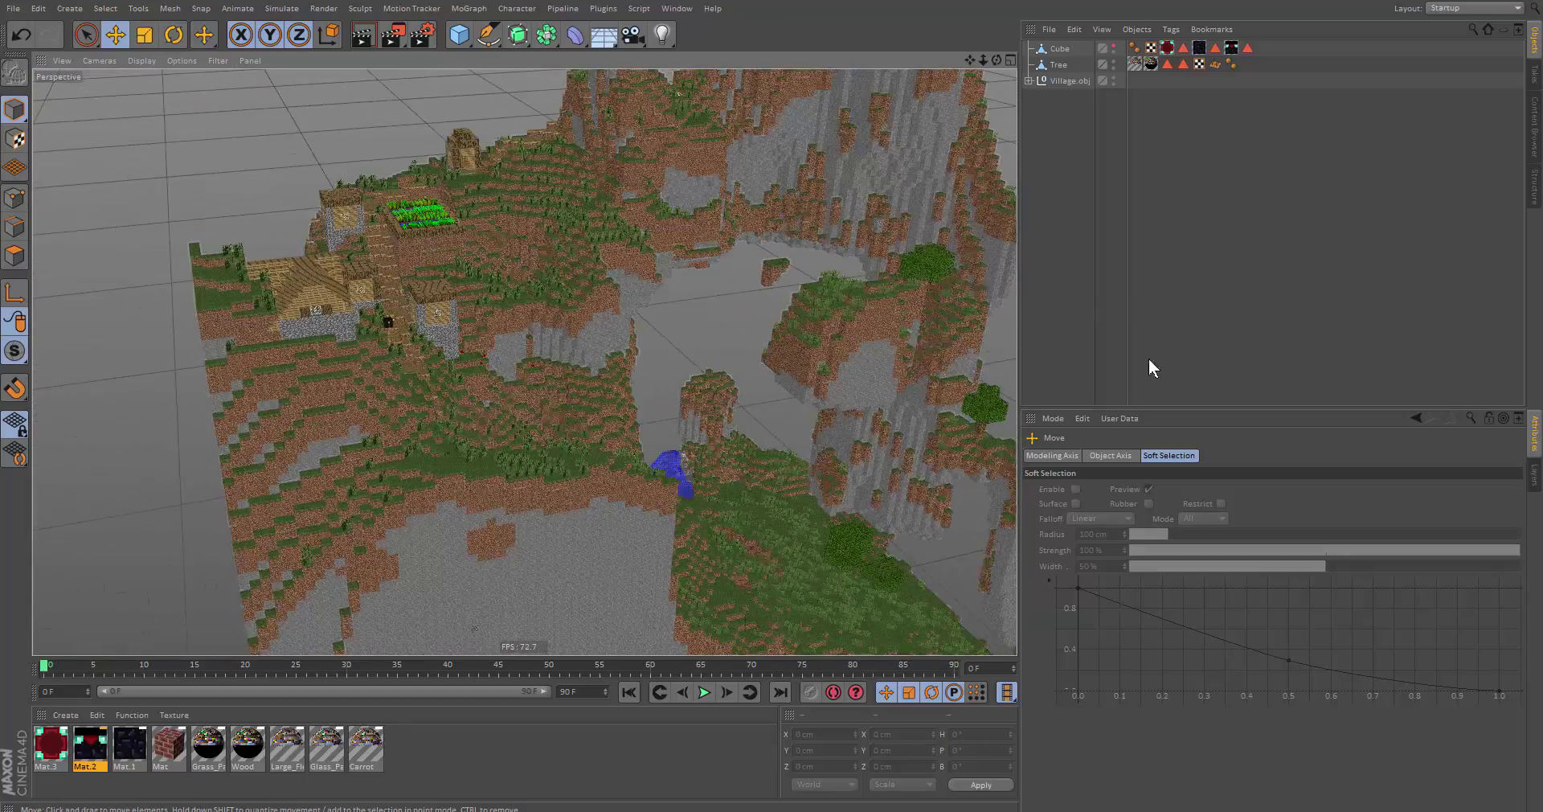
alt+middle_drag(467, 265, 426, 275)
alt+drag(426, 274, 476, 359)
alt+middle_drag(476, 359, 529, 336)
alt+drag(528, 336, 504, 321)
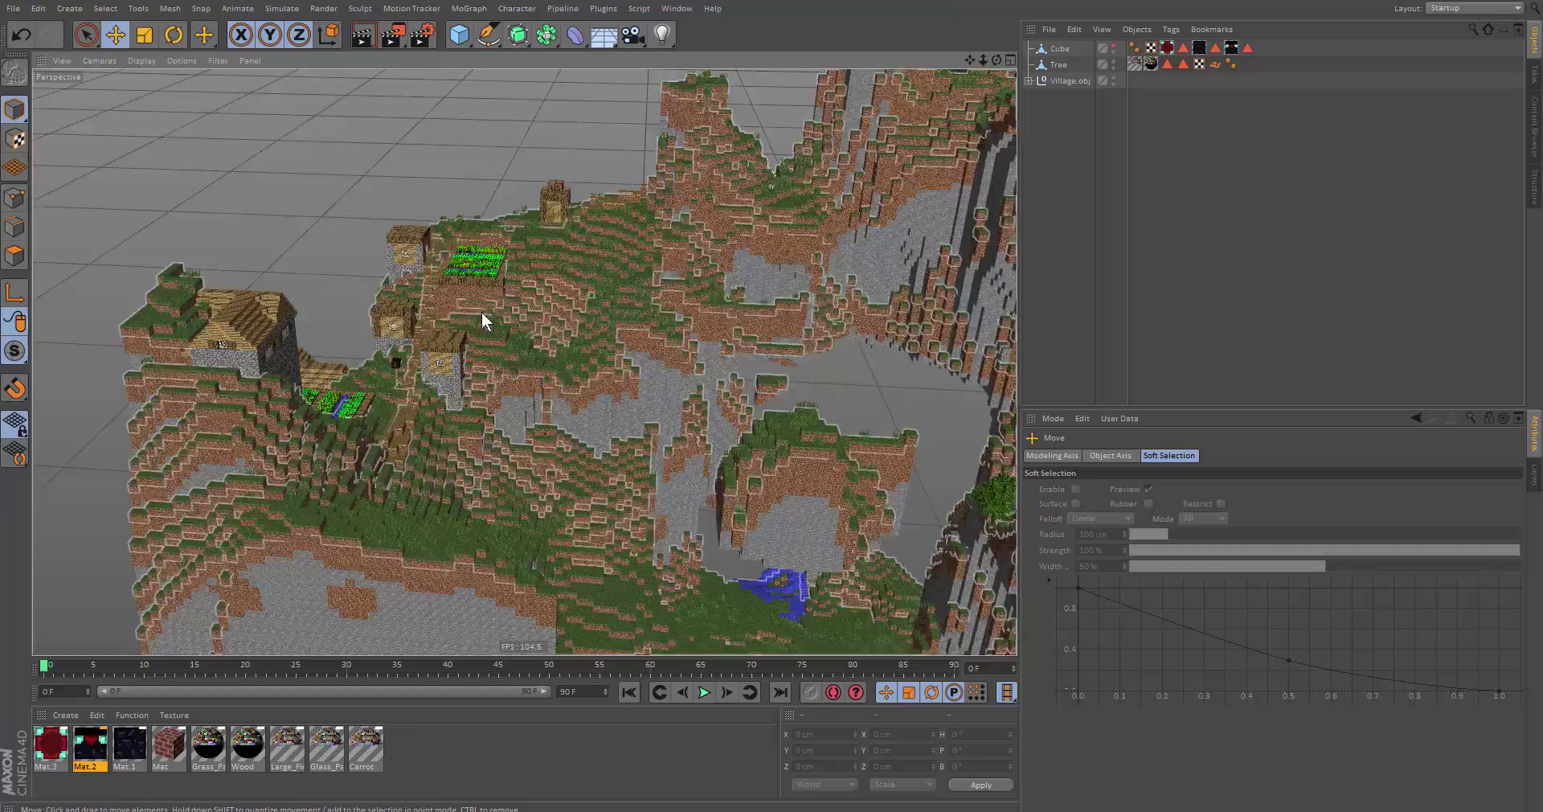
alt+drag(482, 319, 518, 434)
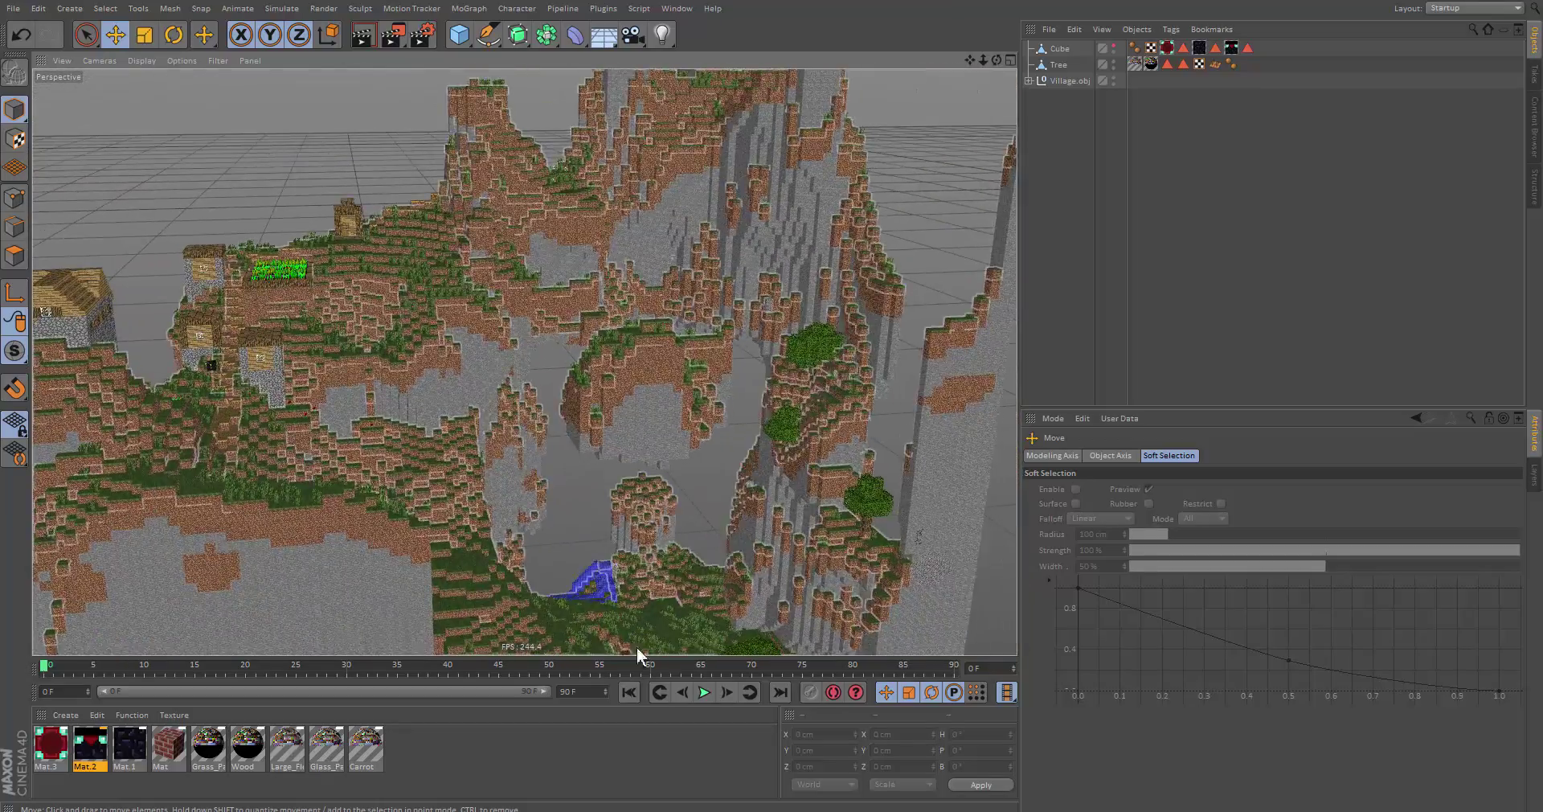
alt+drag(701, 442, 582, 443)
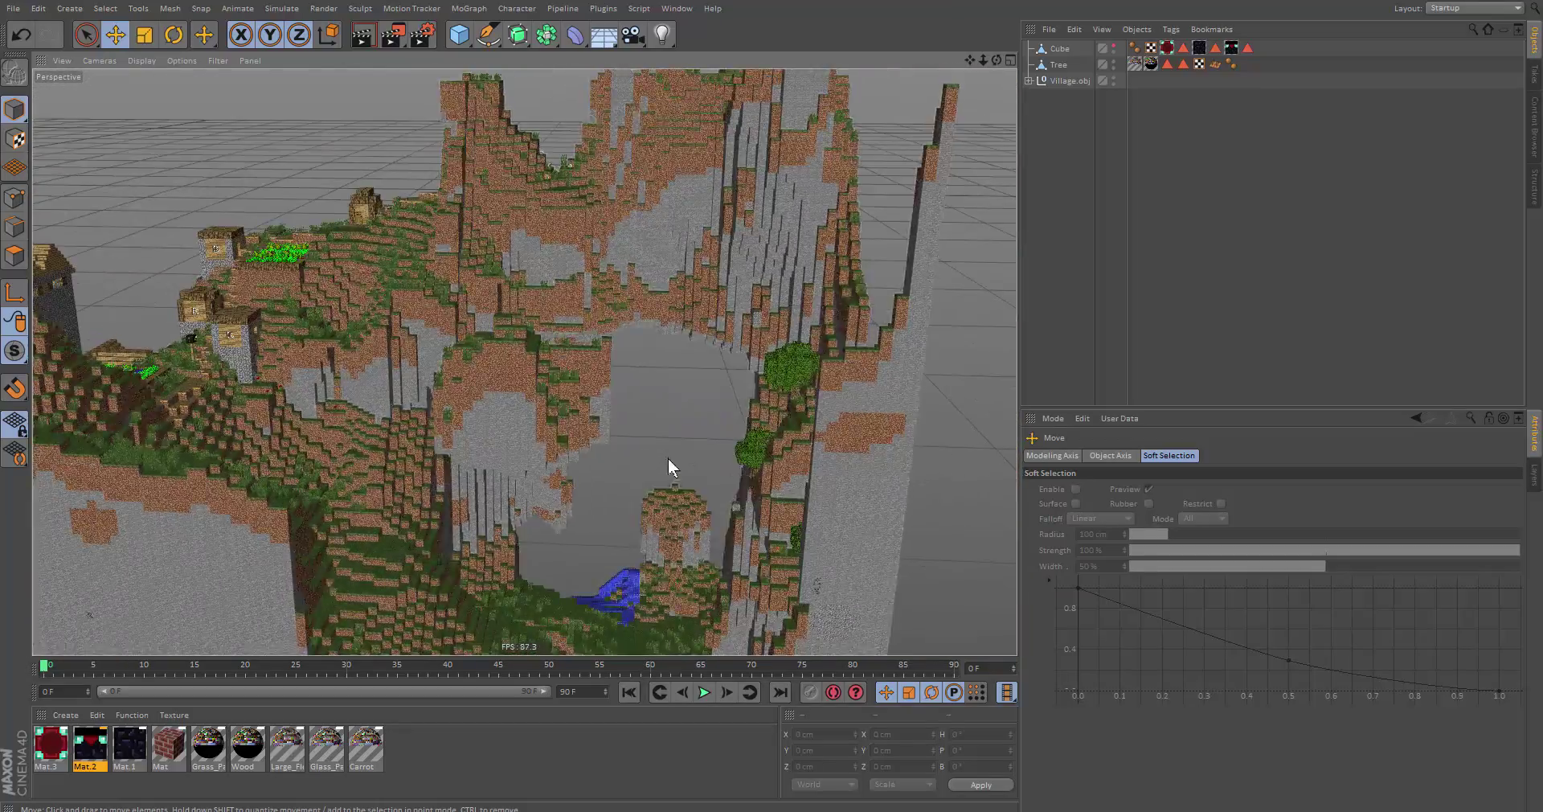